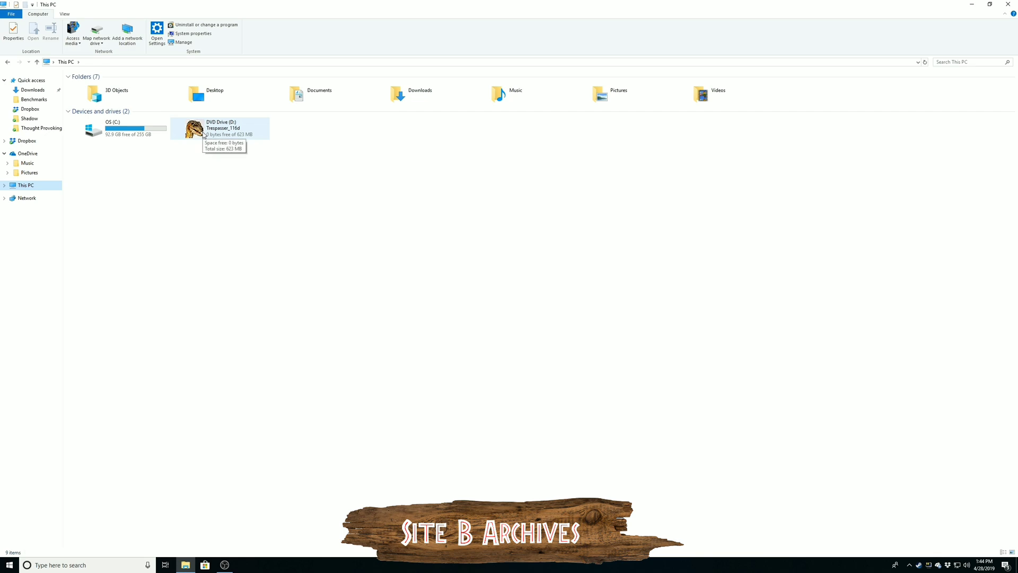
- Open the Trespasser DVD (D:), try its top-level SETUP, and dismiss the can't-run error
double_click(201, 136)
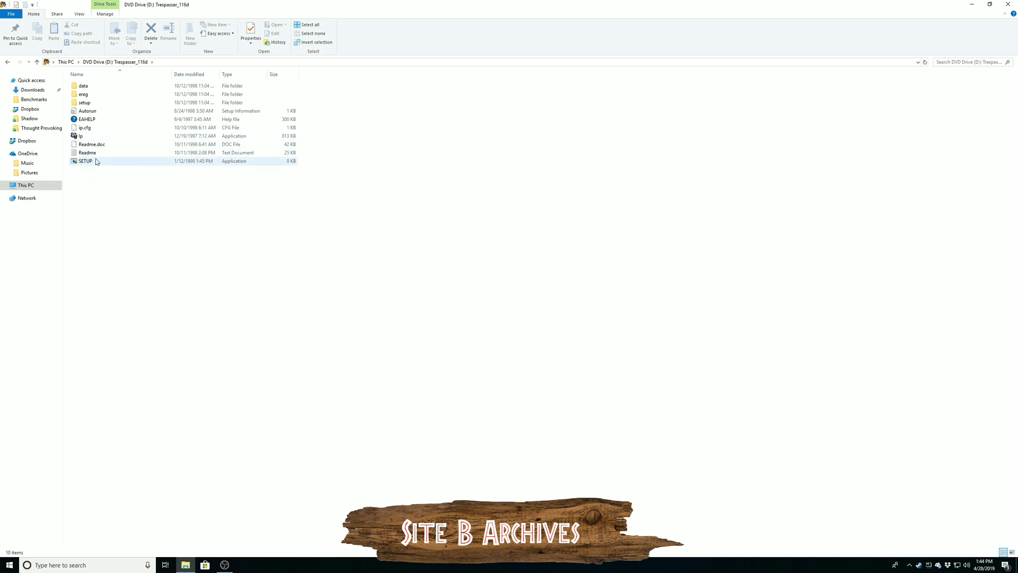
double_click(96, 161)
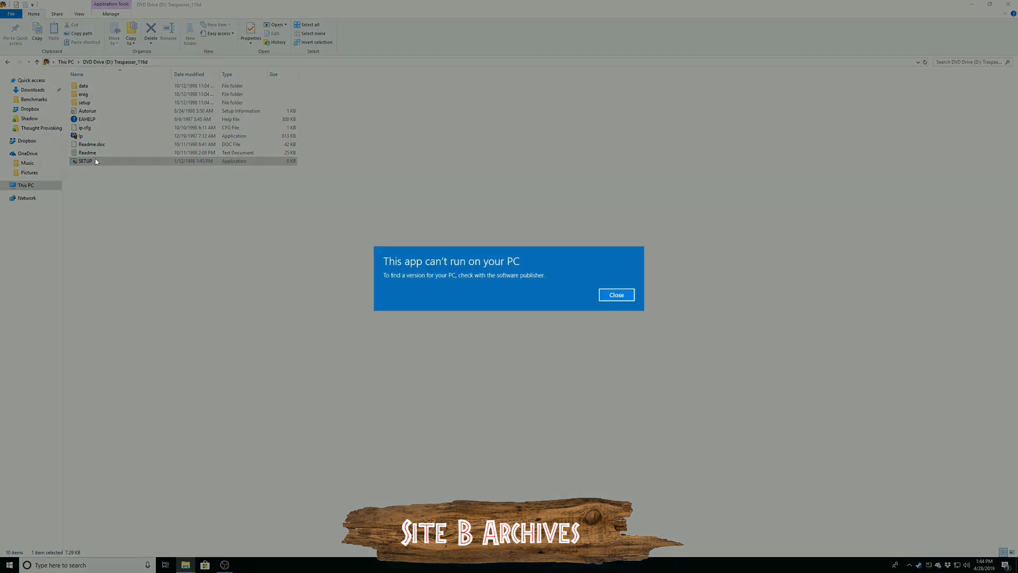
left_click(616, 295)
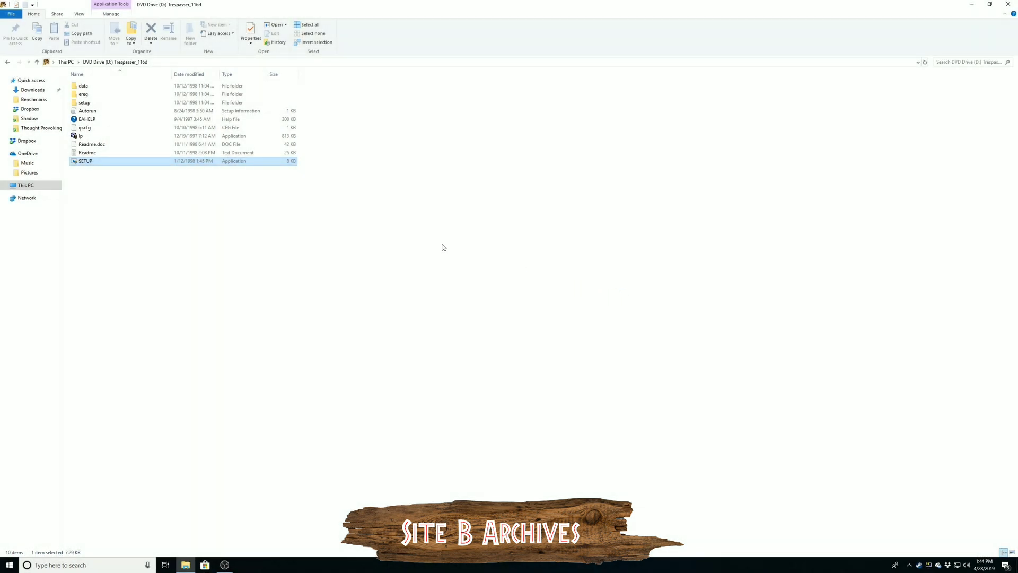
- Run setup95 from the disc's setup folder, accept and install DirectX 6.0, keeping the default folder
double_click(79, 104)
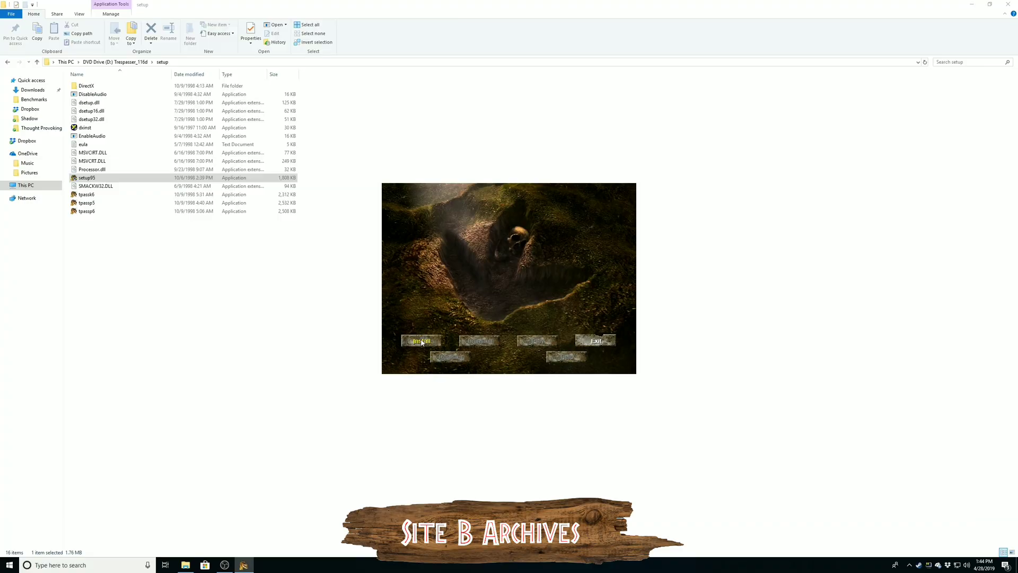
left_click(421, 340)
left_click(536, 351)
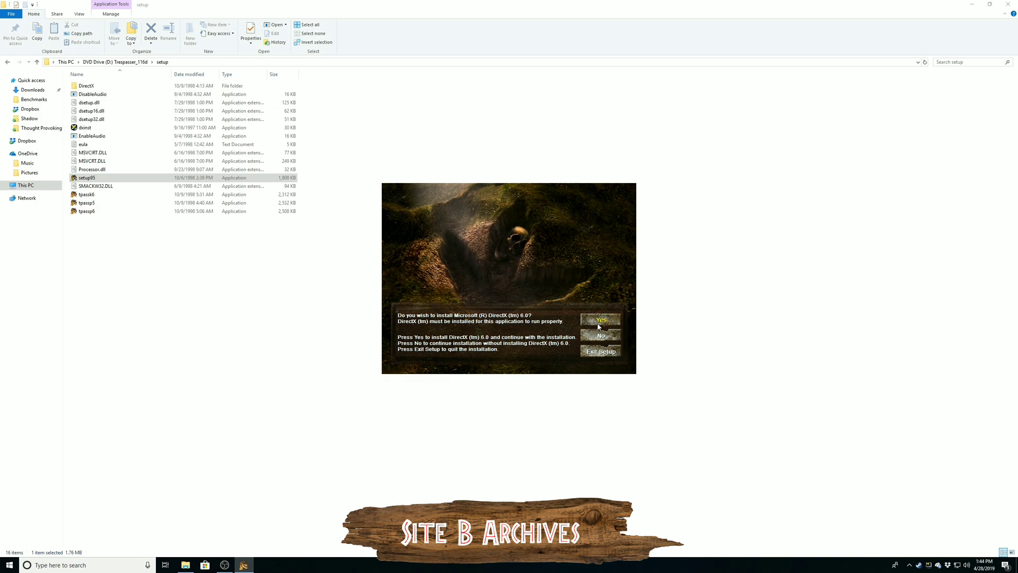
left_click(598, 322)
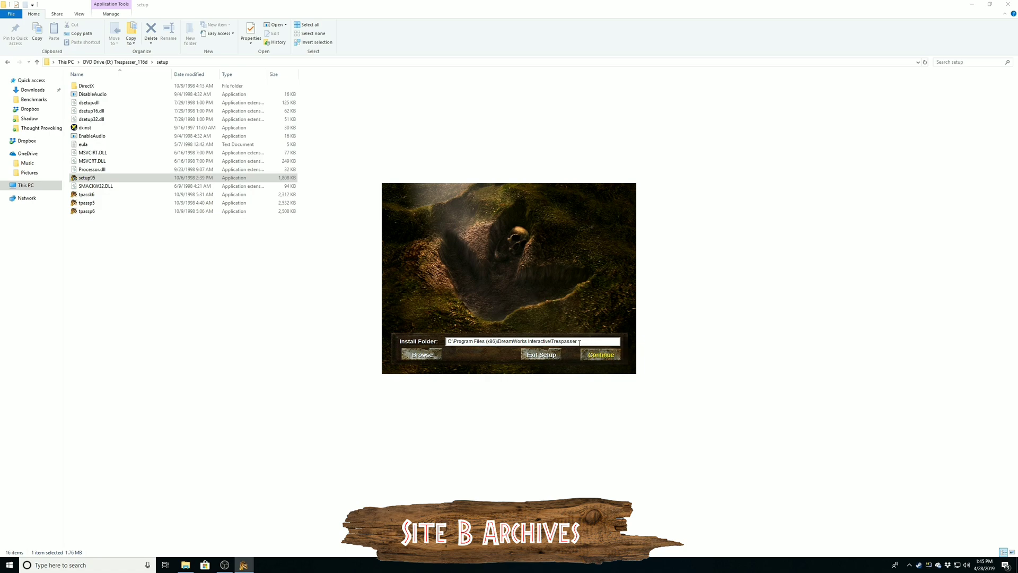
left_click(605, 359)
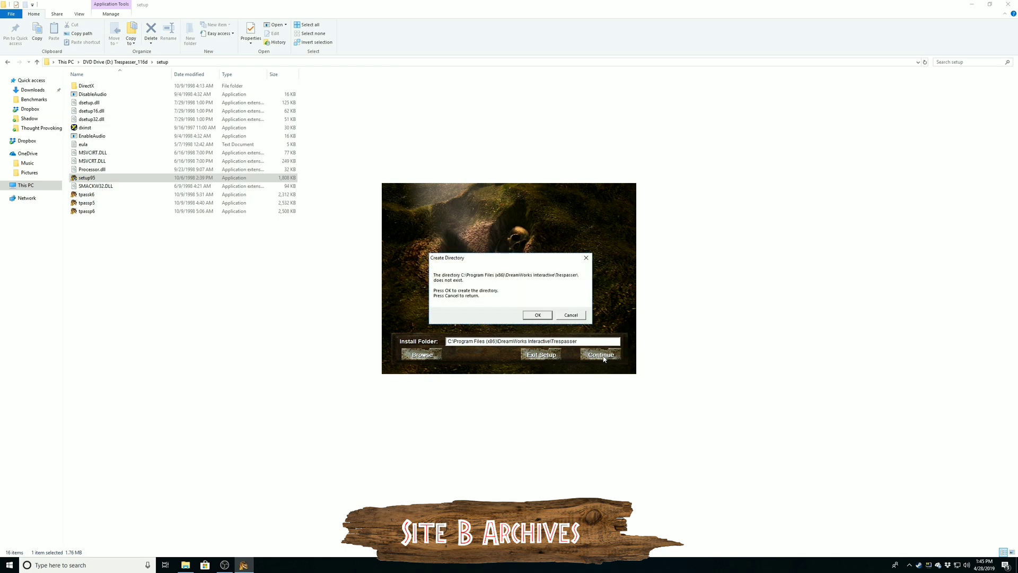
- Create the install folder, install the Maximum (373.0 MB) option, register later, and skip the Readme
left_click(537, 316)
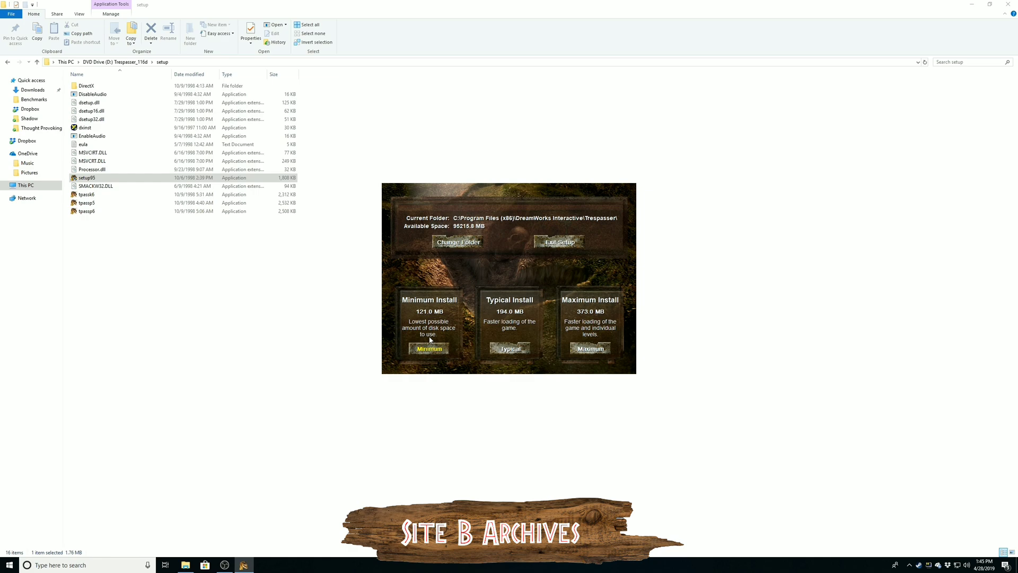
left_click(597, 352)
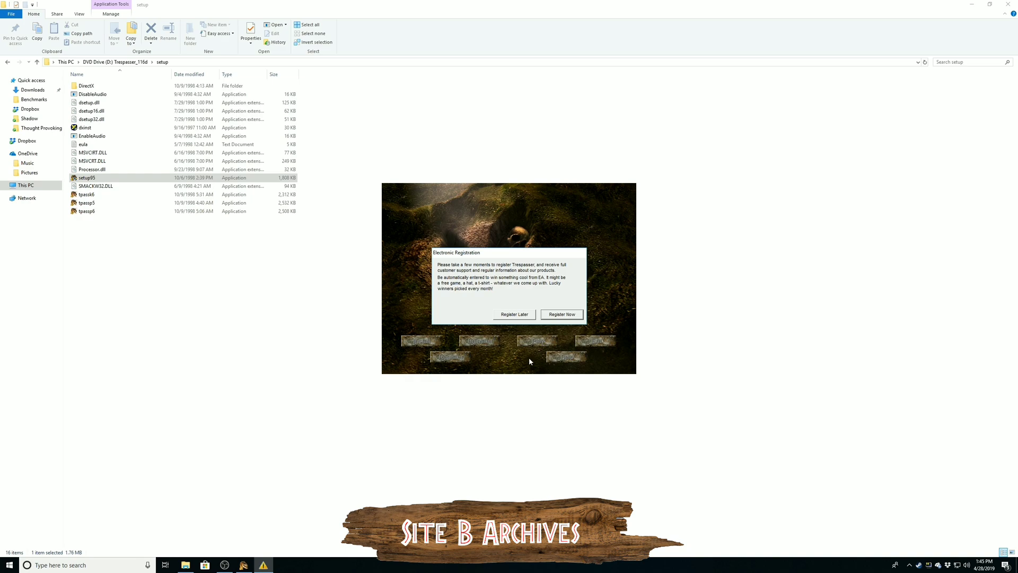
left_click(509, 317)
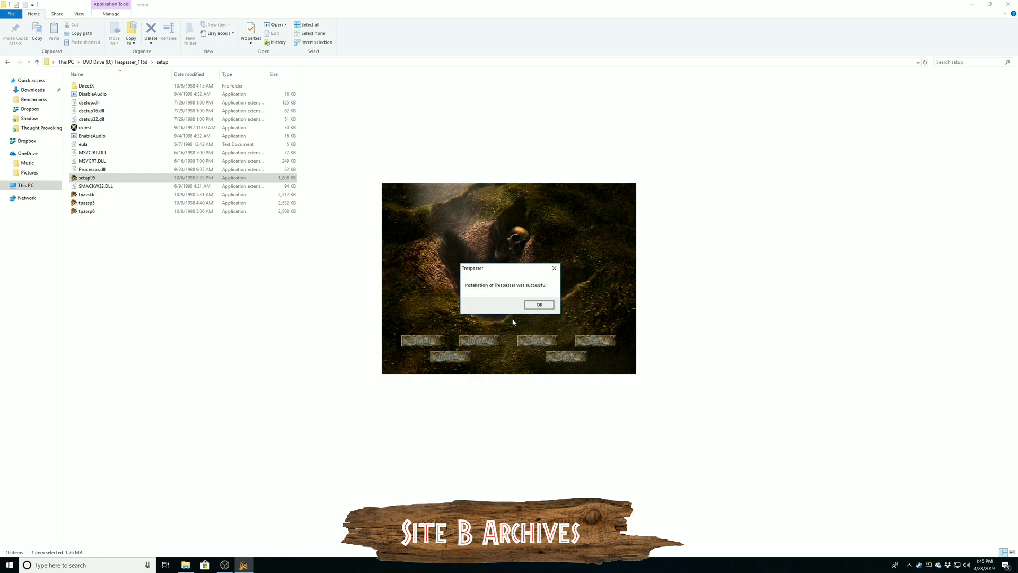
left_click(538, 306)
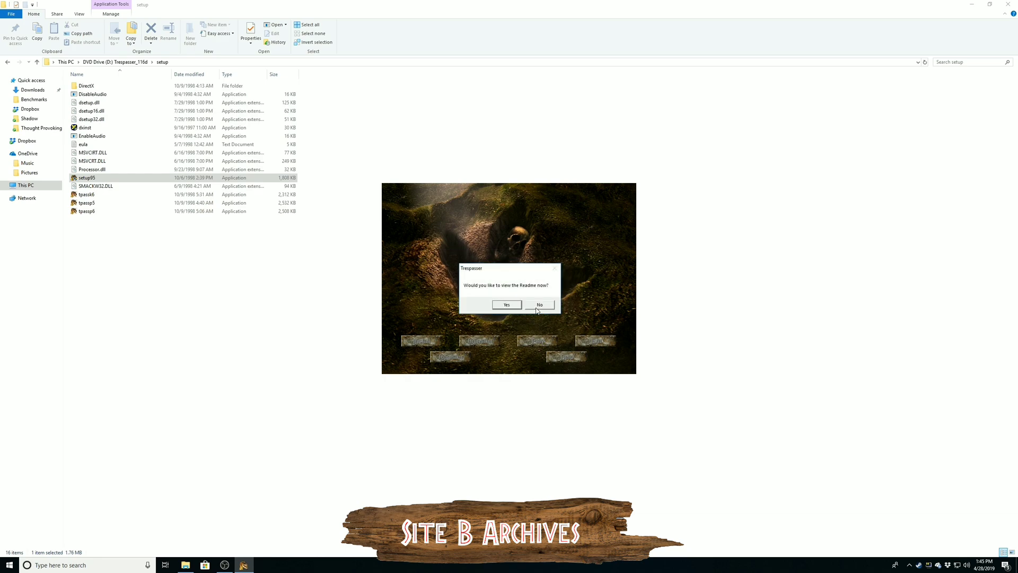
left_click(539, 307)
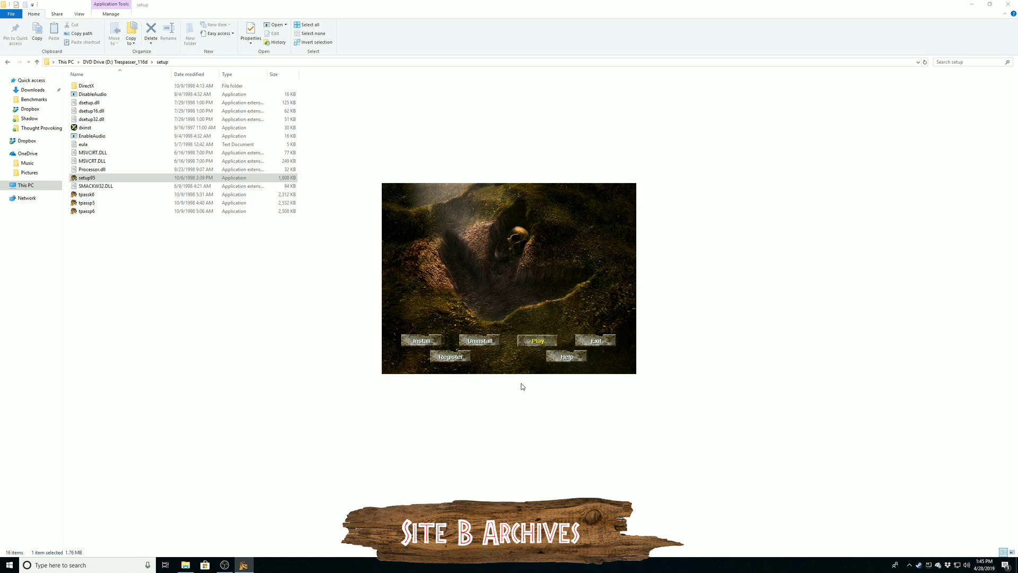
- Launch the game and pick 800 x 600 in the Options video resolution list
left_click(1007, 6)
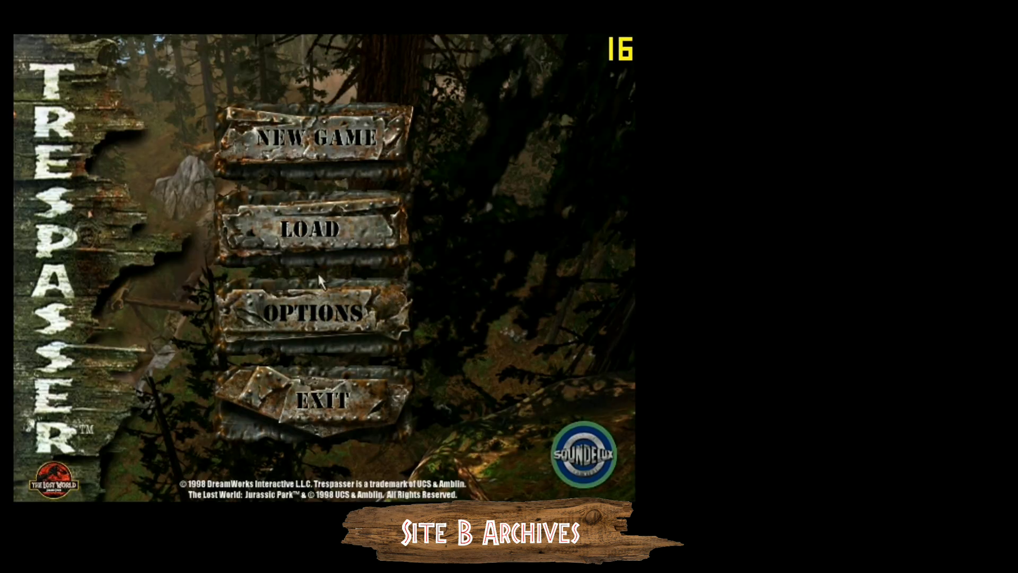
left_click(316, 287)
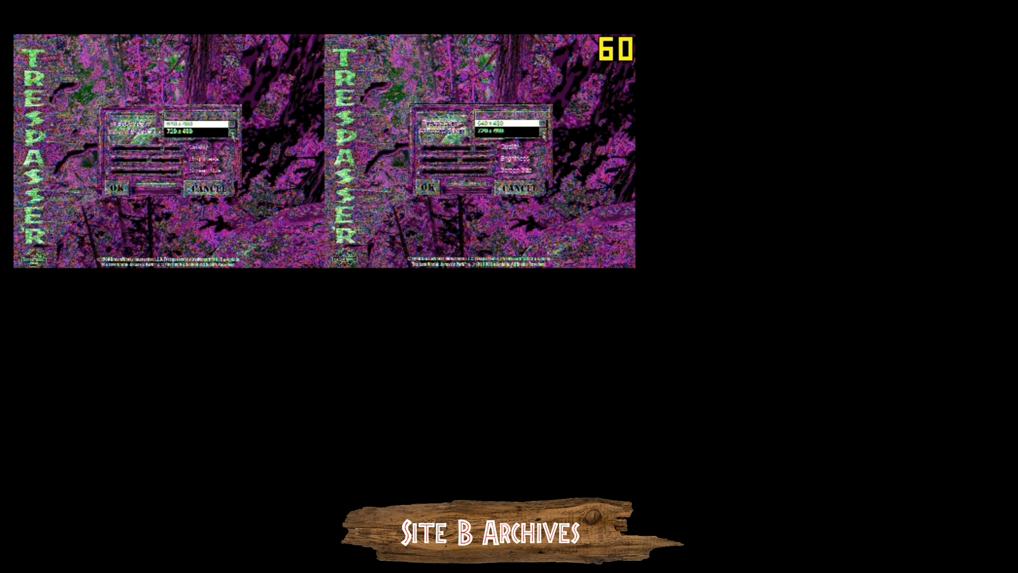
left_click(232, 134)
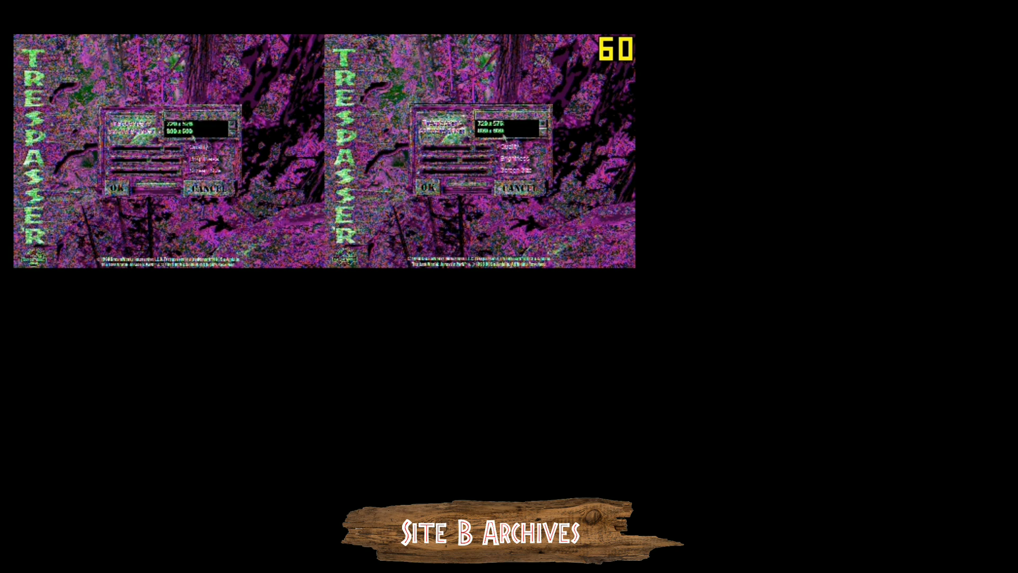
left_click(188, 133)
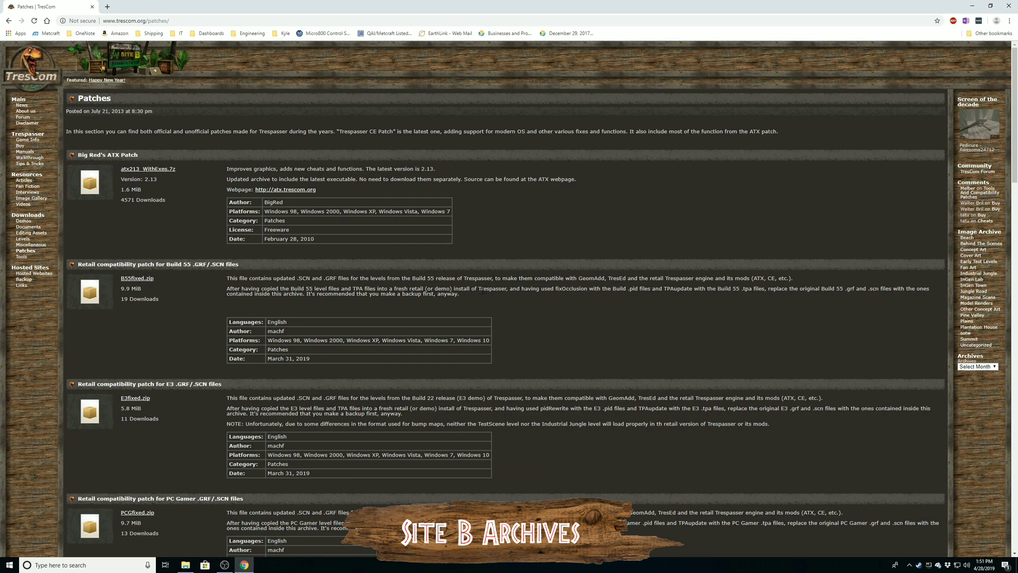
- Scroll TresCom's Patches page to the Trespasser CE Patch and download tpass-ce_v107e.zip
scroll(481, 295, "down", 5)
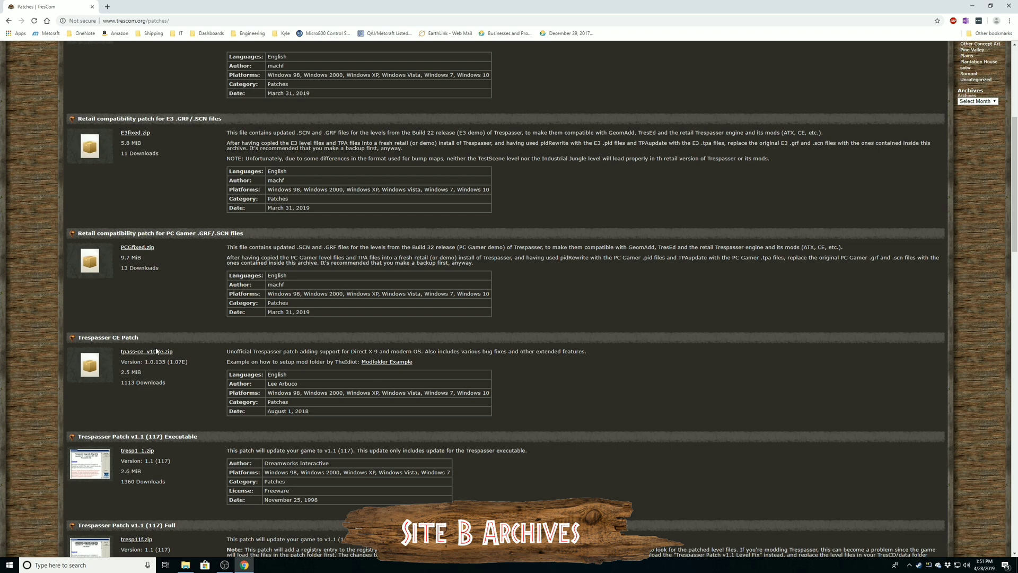
left_click(157, 351)
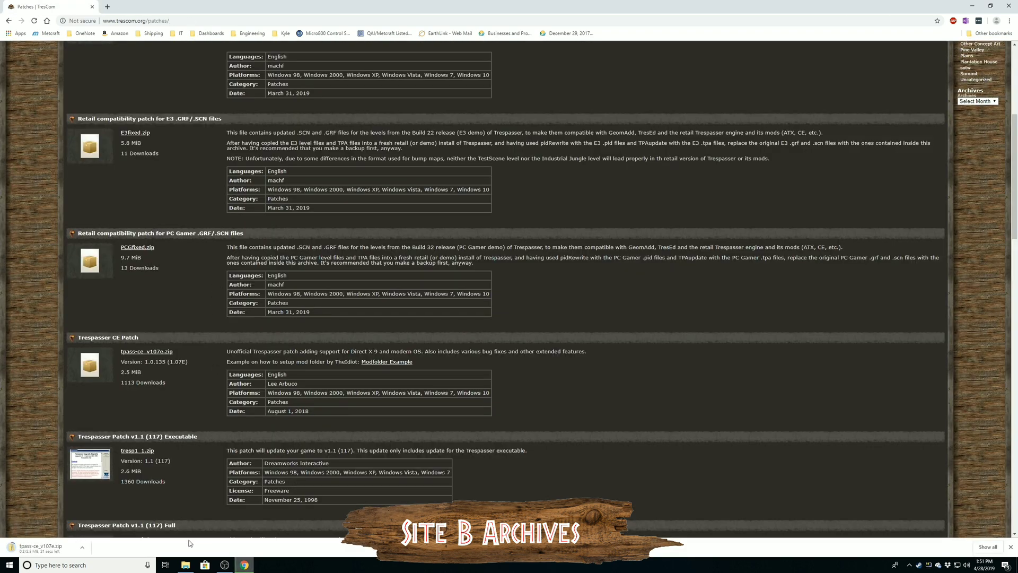
- Arrange the TresCom page and two File Explorer windows side by side on screen
left_click(185, 564)
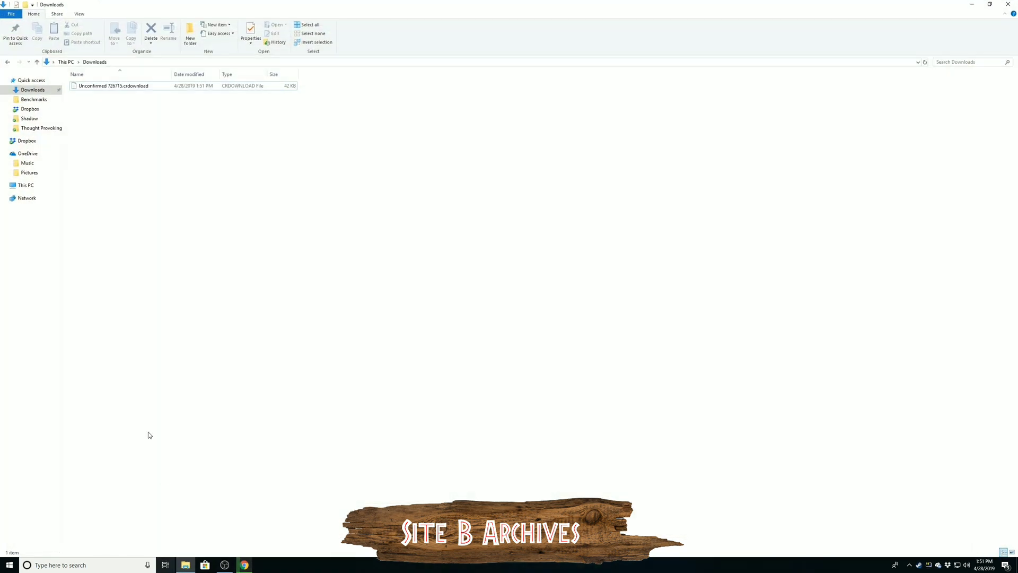
left_click_drag(223, 11, 1015, 159)
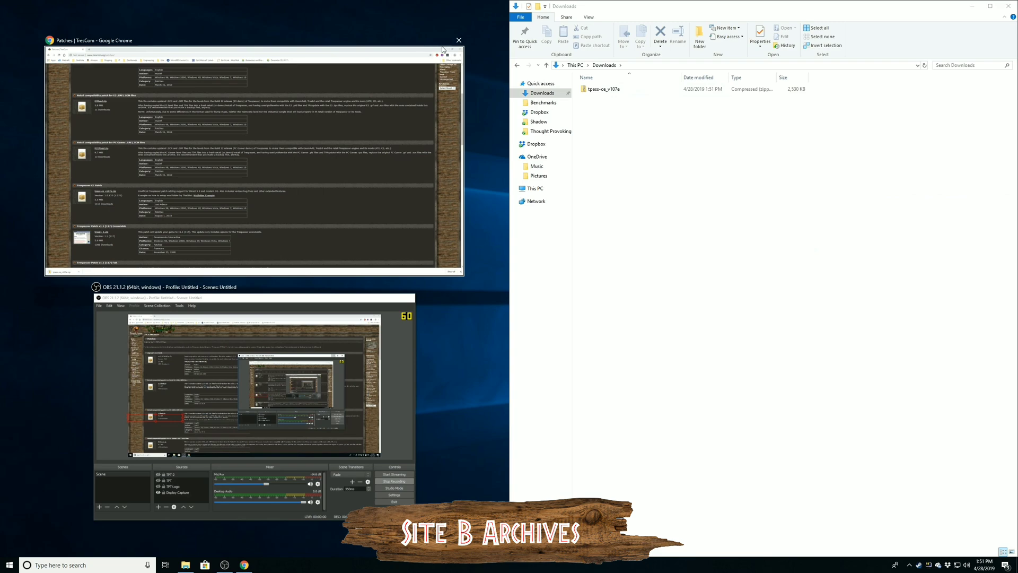
left_click(424, 45)
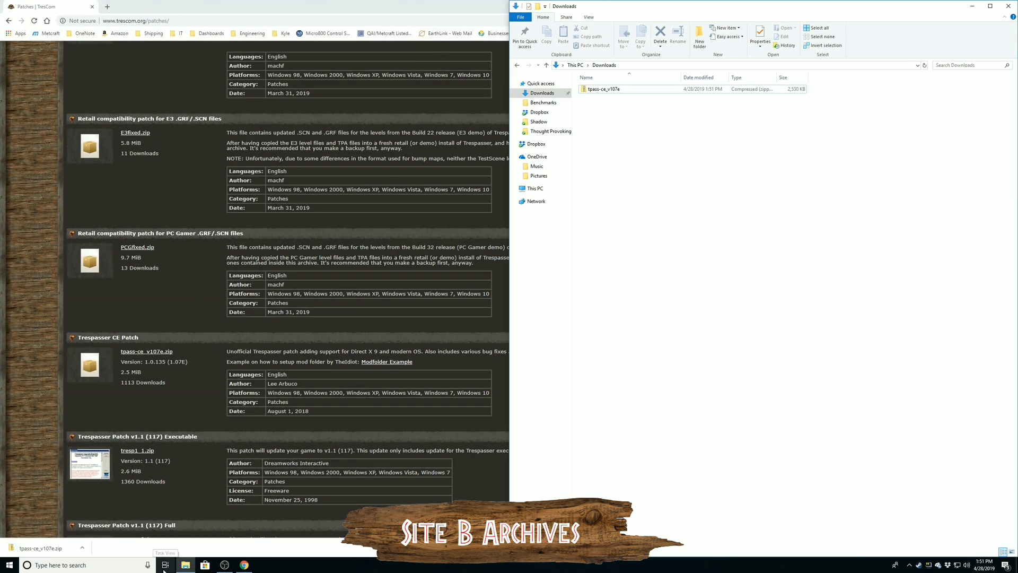
right_click(180, 565)
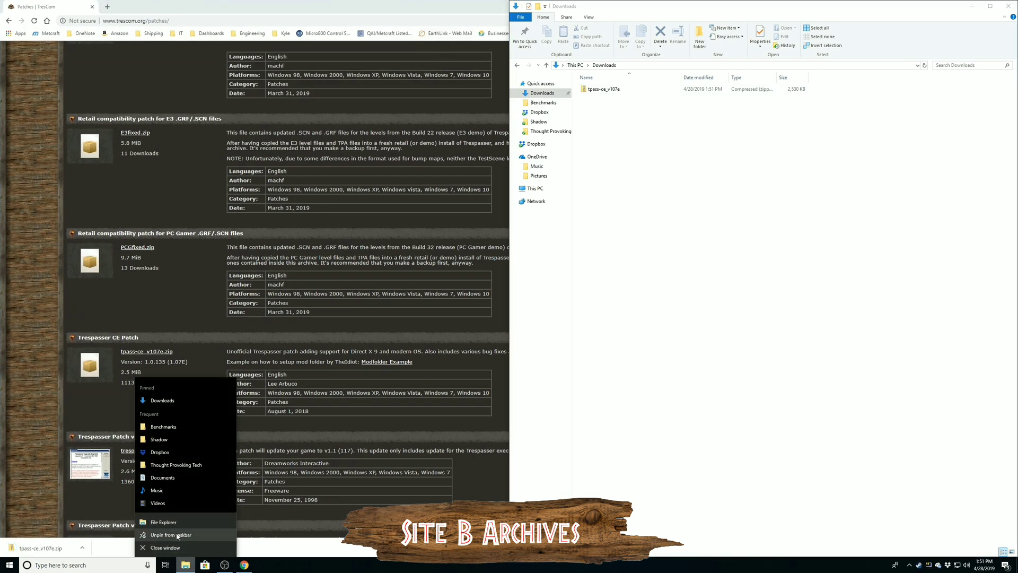
left_click(171, 525)
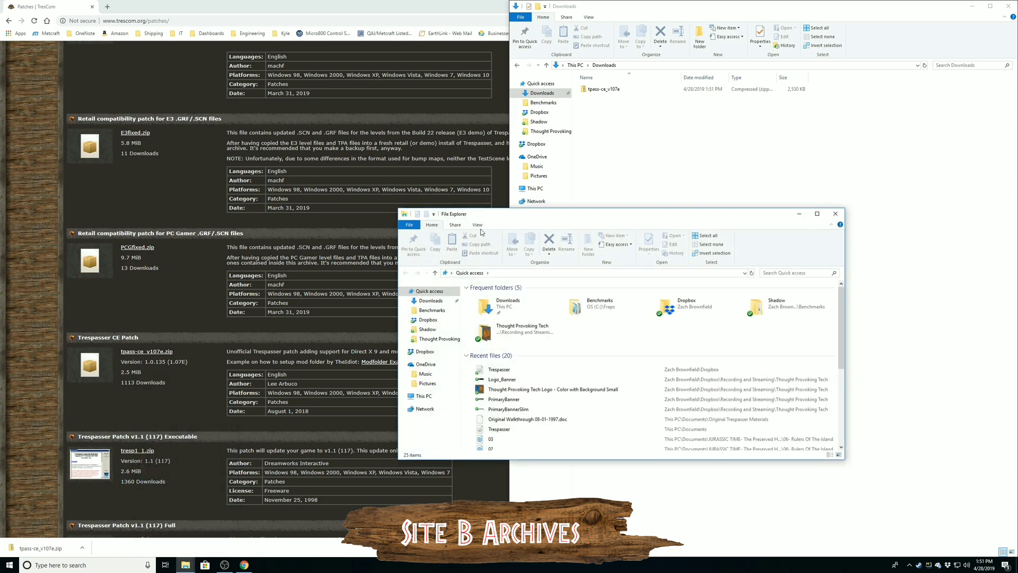
left_click_drag(601, 222, 1, 242)
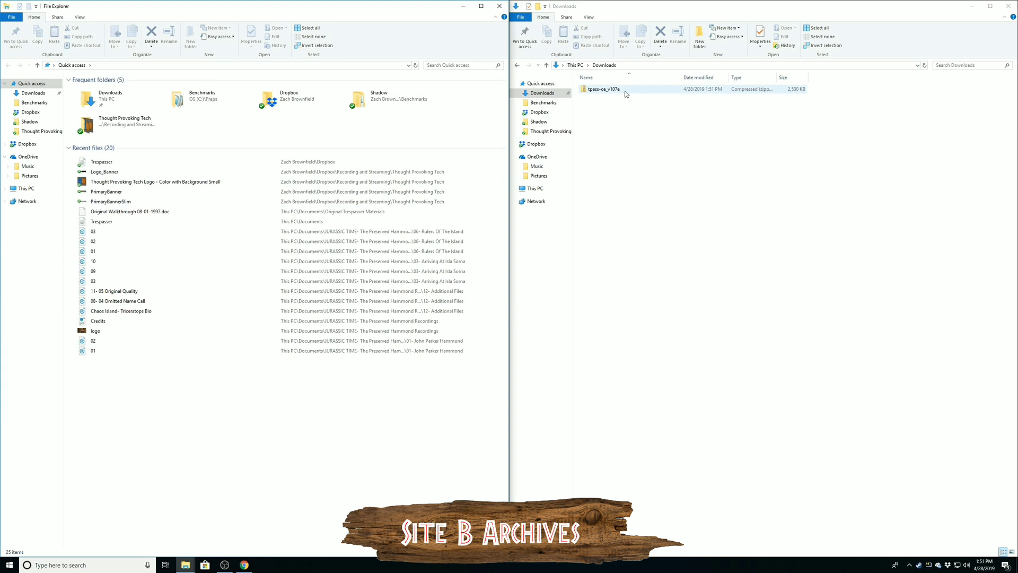
- Extract the tpass-ce_v107e zip into Downloads using the default destination
left_click(607, 89)
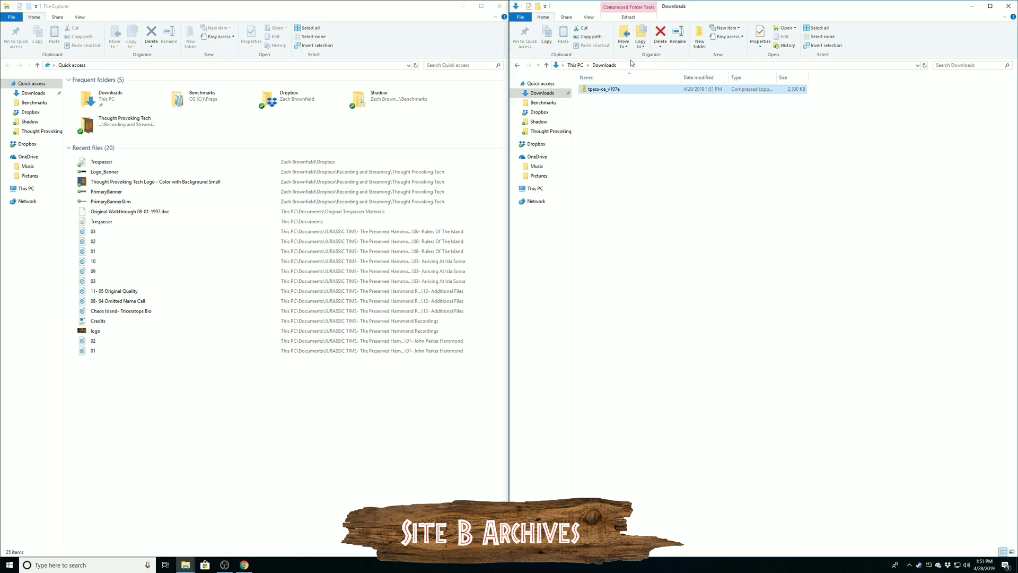
right_click(606, 91)
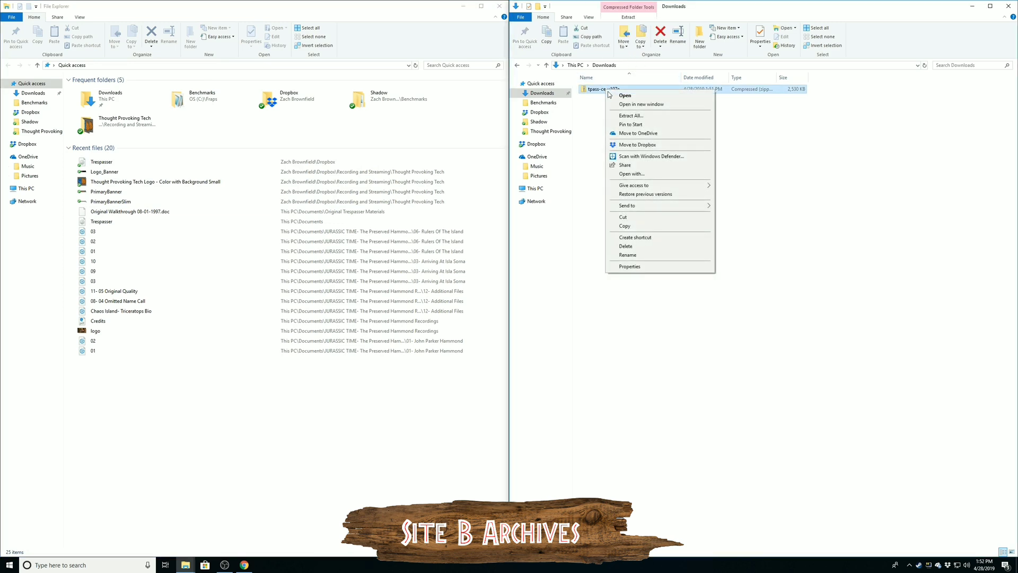
left_click(636, 117)
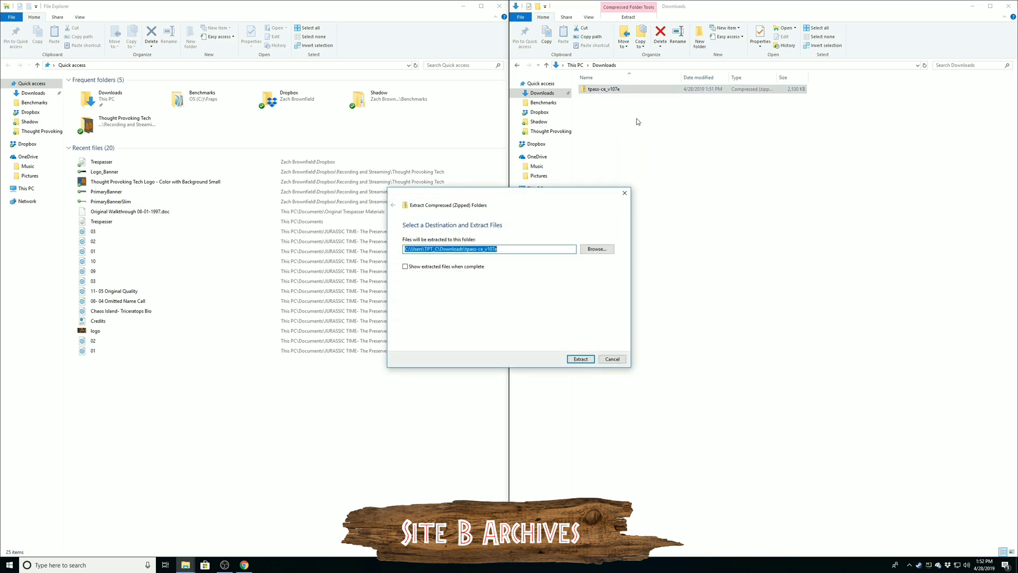
left_click(580, 358)
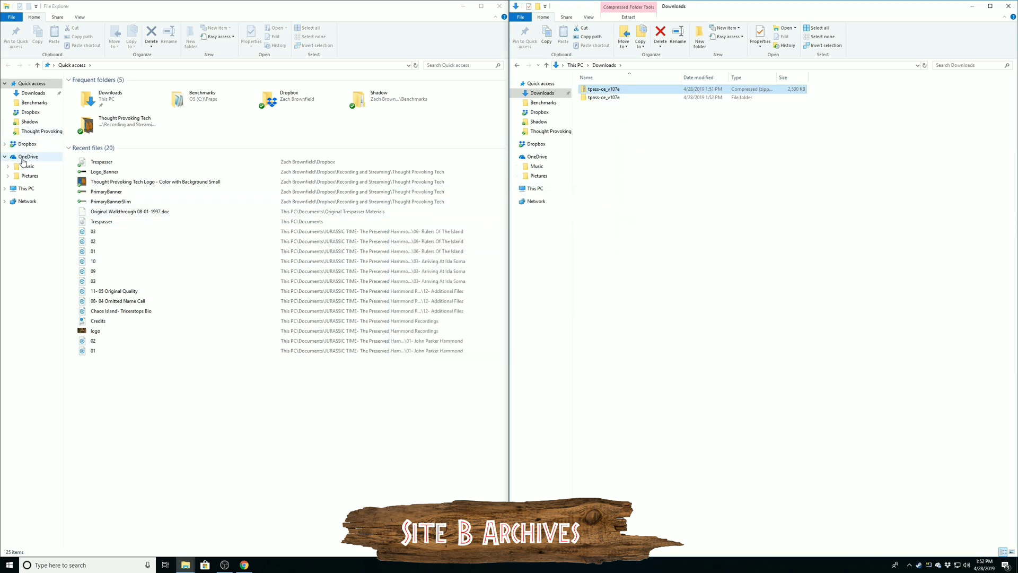
- Browse left to C:\Program Files (x86)\DreamWorks Interactive\Trespasser; open tpass-ce_v107e on the right
left_click(24, 189)
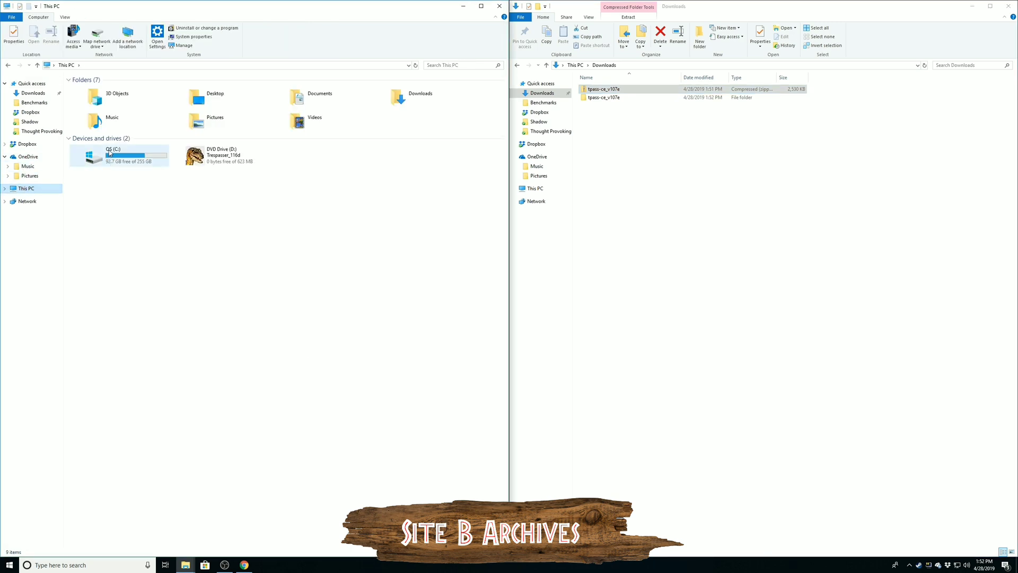
double_click(132, 153)
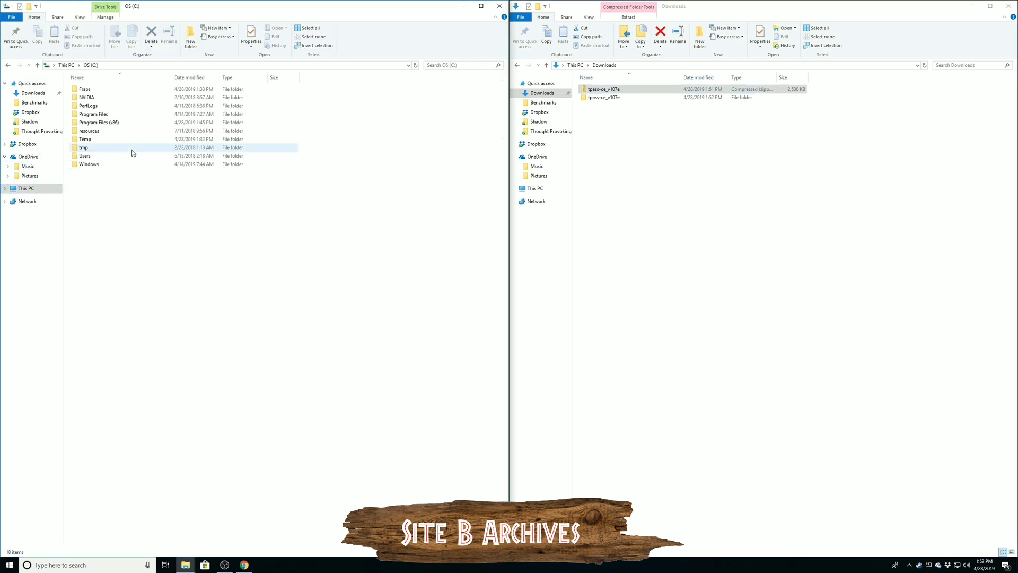
double_click(102, 124)
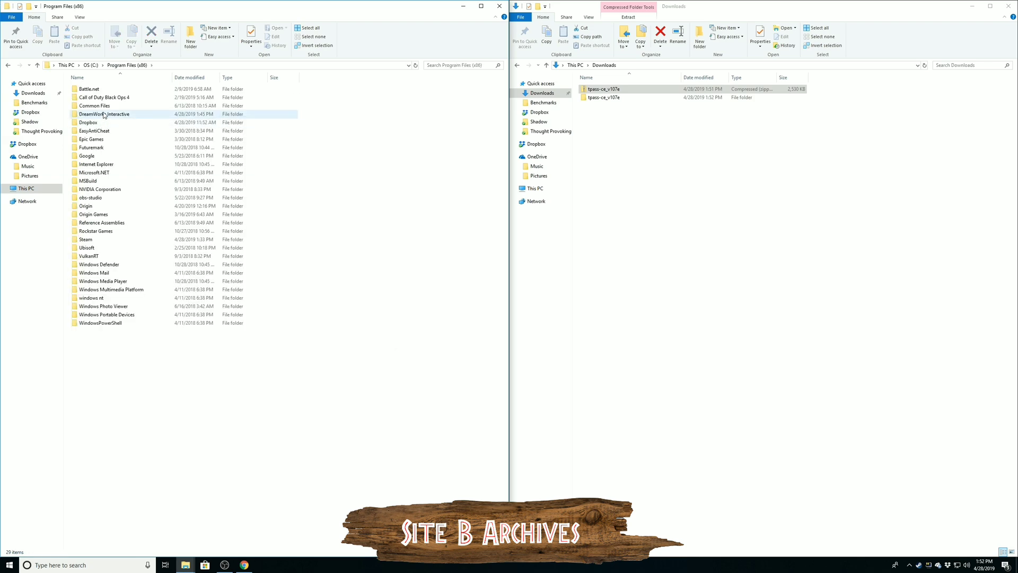
double_click(104, 114)
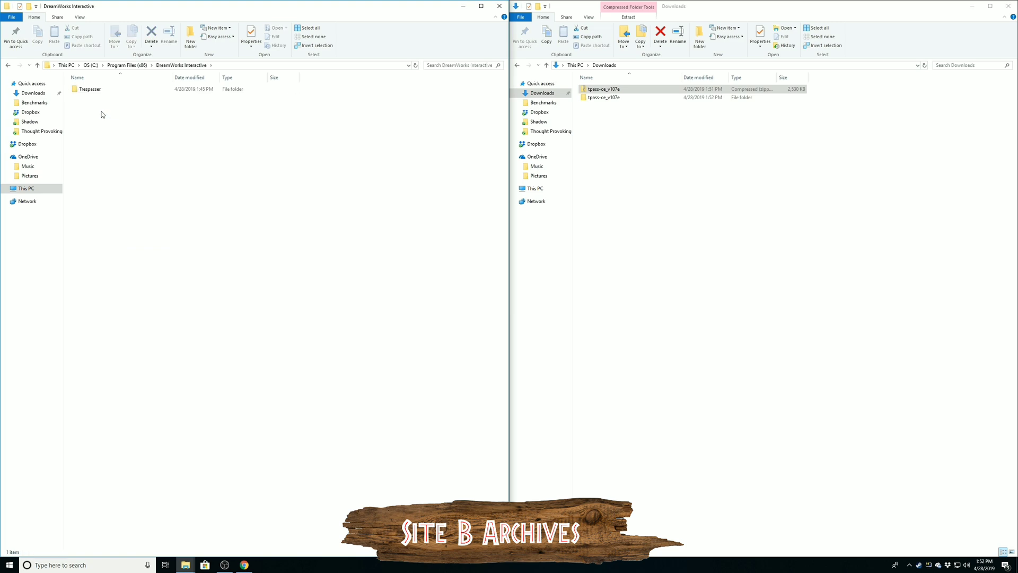
double_click(91, 90)
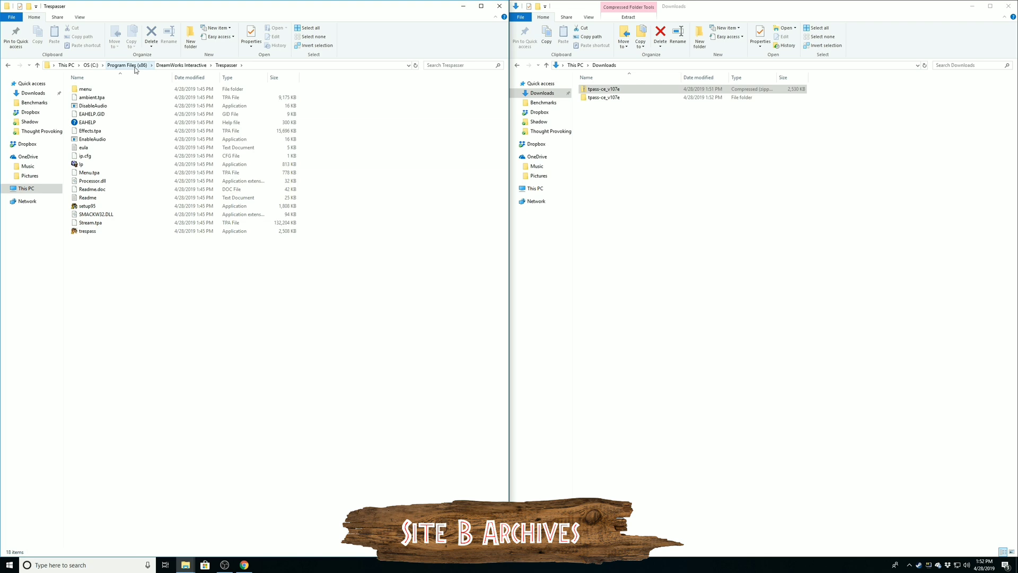
double_click(603, 101)
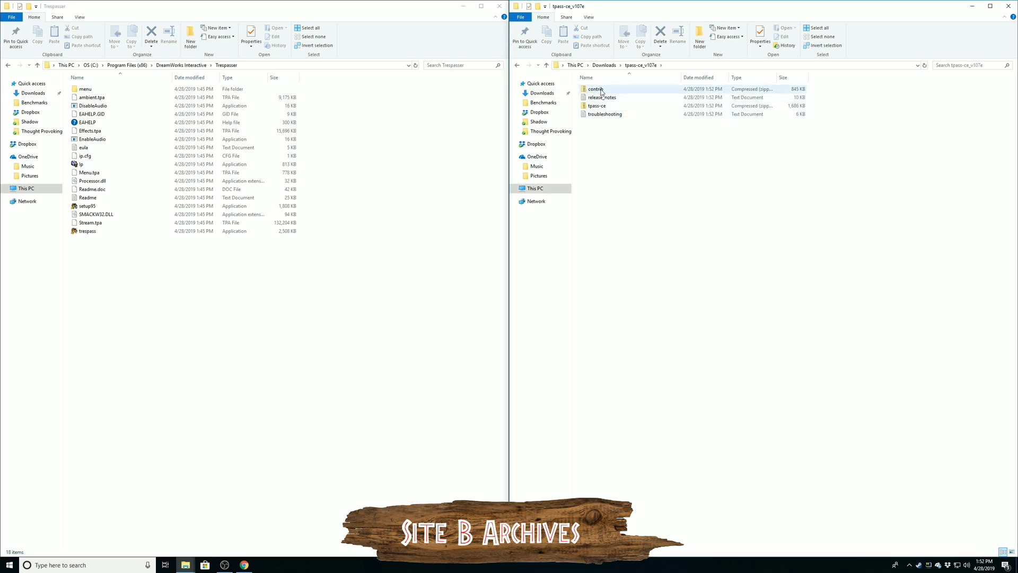
- Extract the inner tpass-ce zip with Extract All using the default destination
left_click(602, 106)
right_click(603, 106)
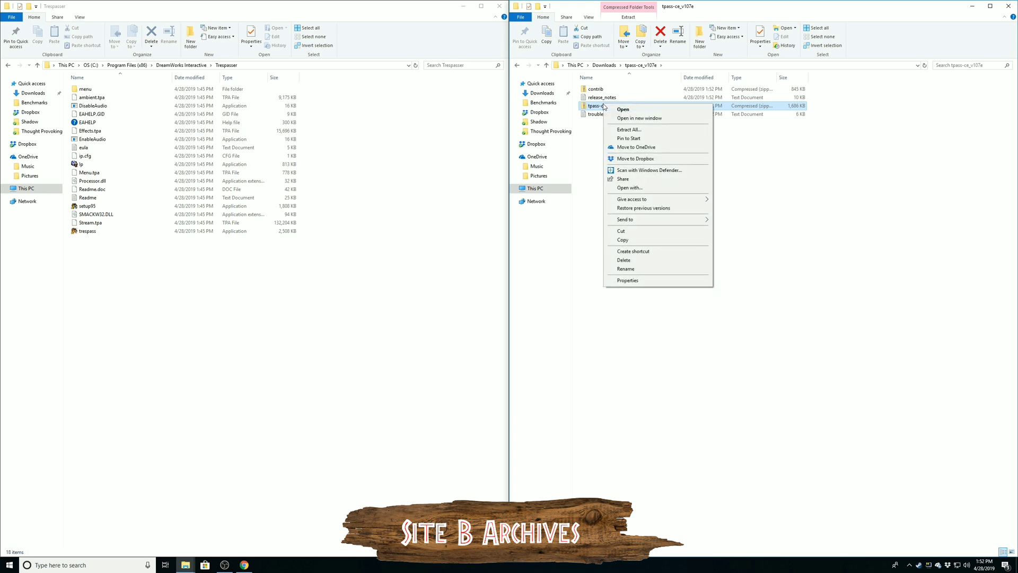
left_click(639, 130)
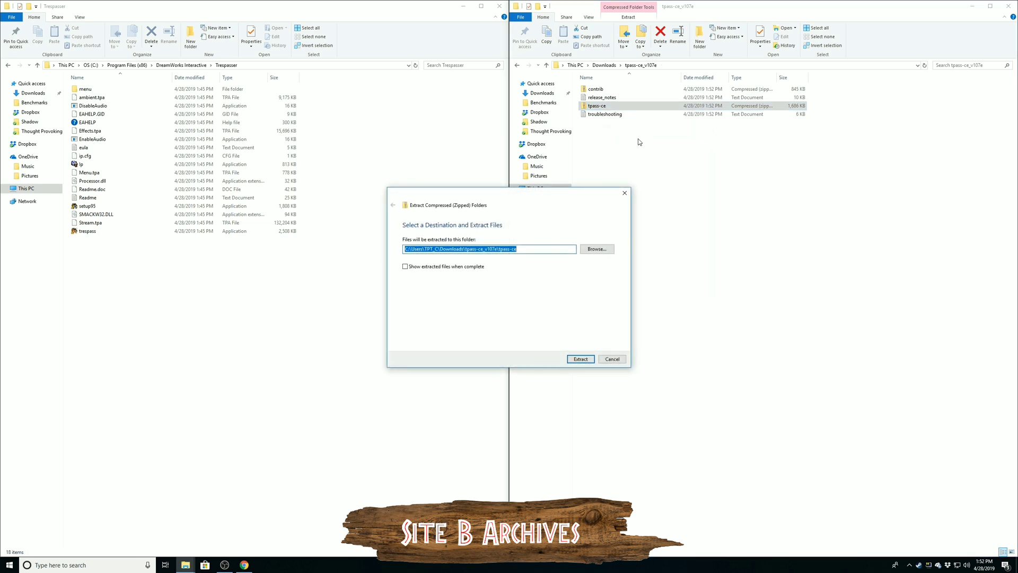
left_click(581, 359)
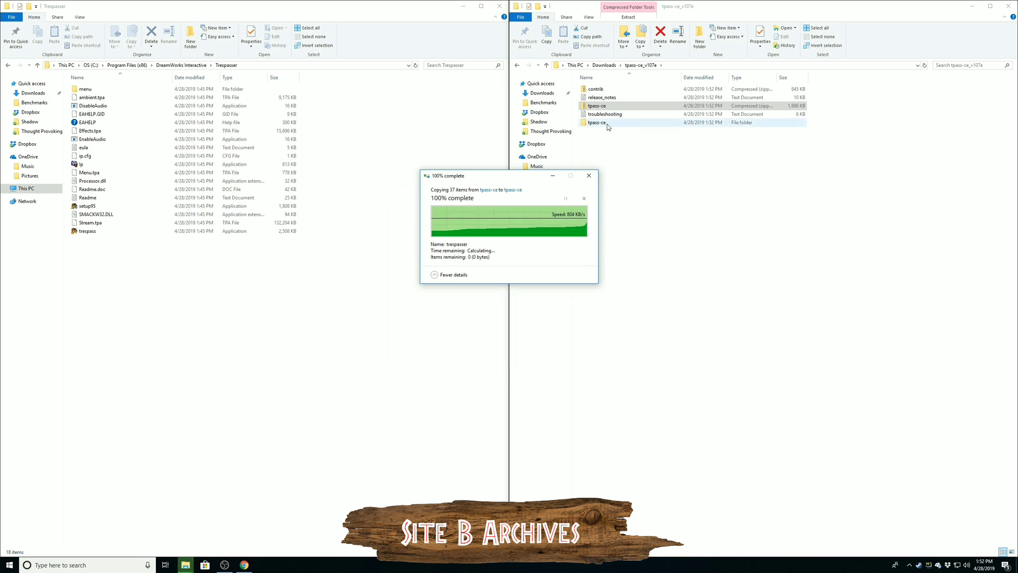
- Open the extracted tpass-ce folder, look inside doc, and return to tpass-ce
left_click(605, 124)
double_click(605, 124)
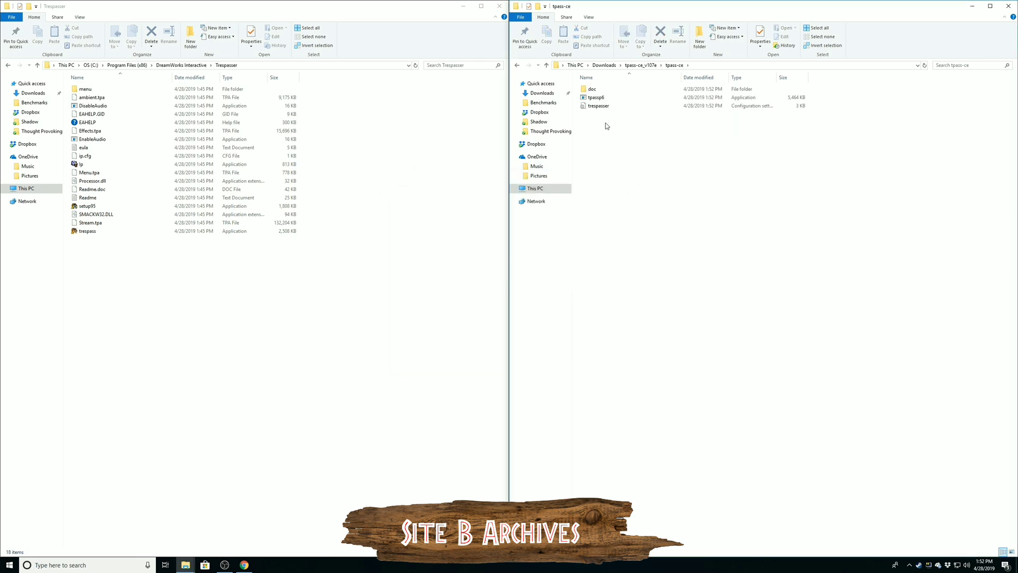
left_click(600, 91)
double_click(600, 91)
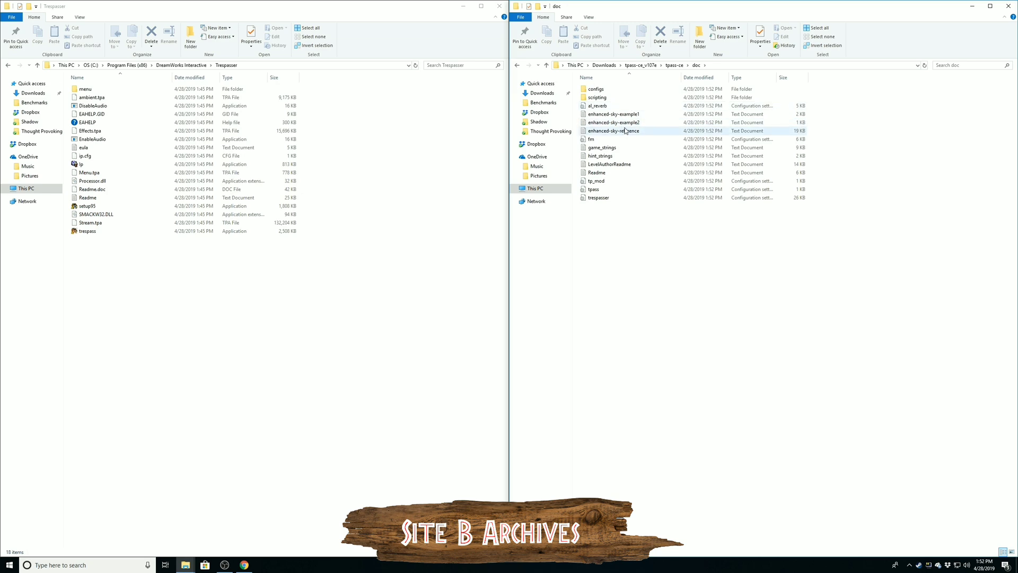
left_click(674, 66)
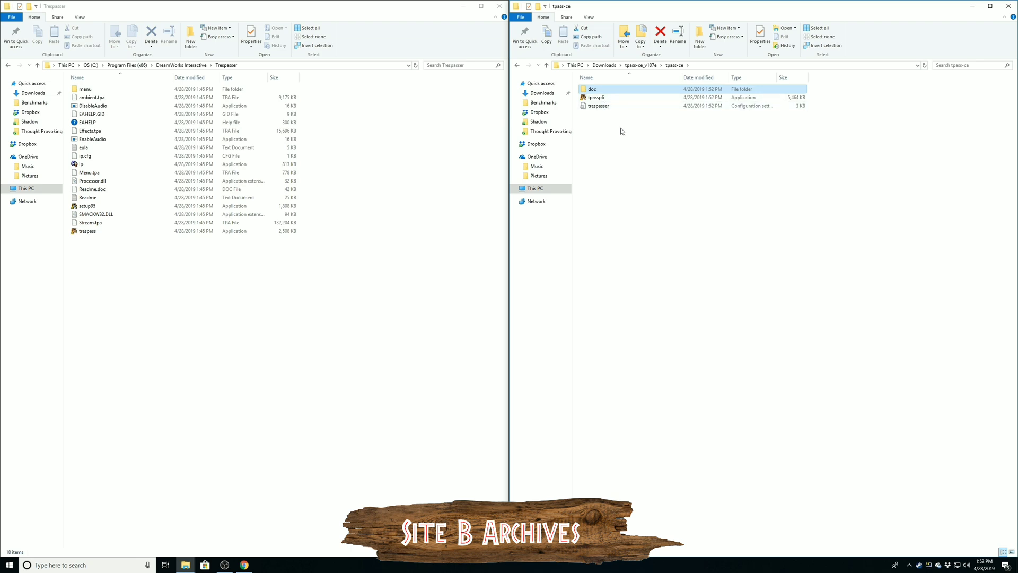
- Copy doc, tpassp6 and trespasser into the Trespasser install folder, granting administrator permission for all items
left_click_drag(621, 136, 573, 82)
right_click(634, 107)
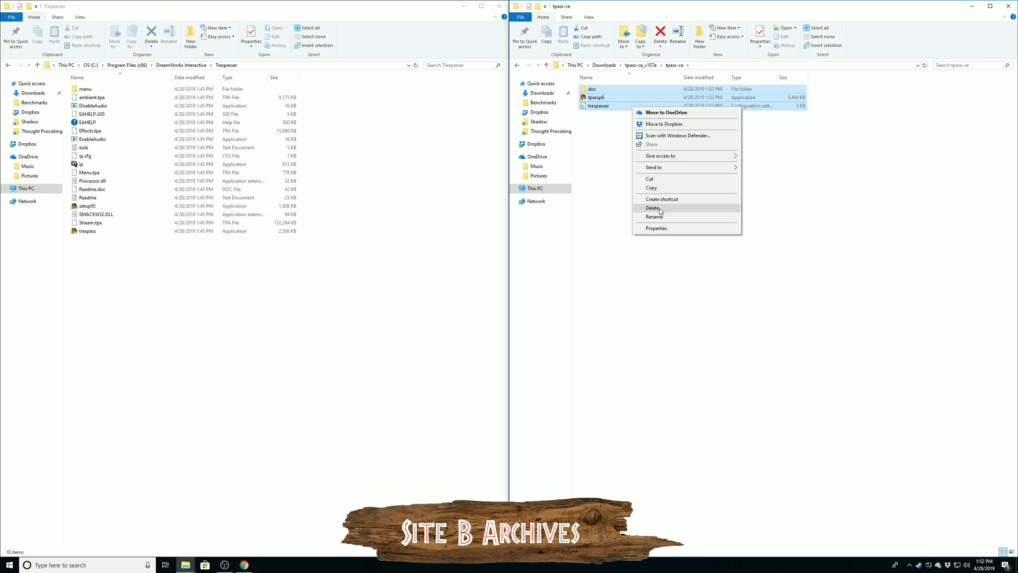
left_click(652, 187)
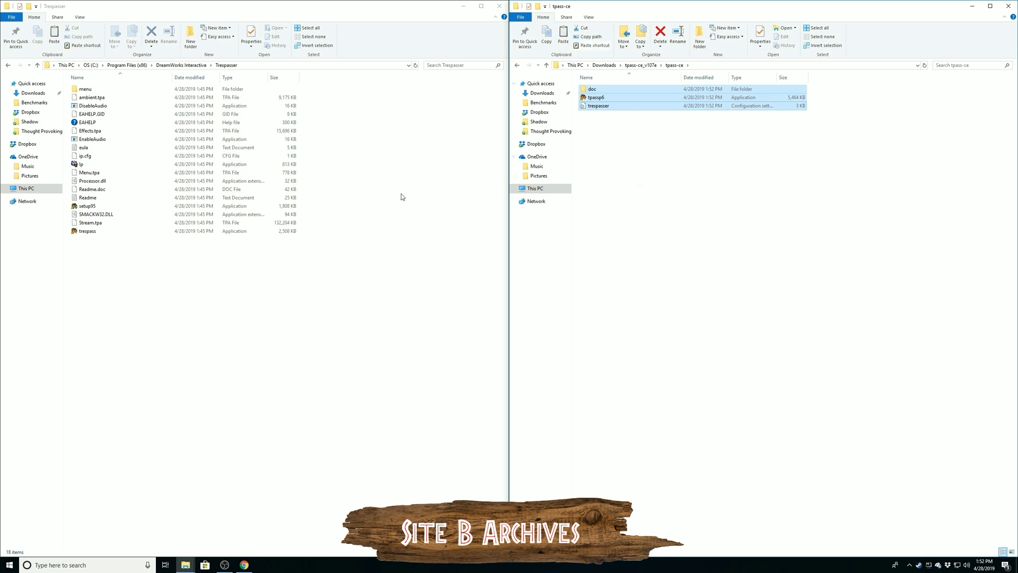
right_click(123, 260)
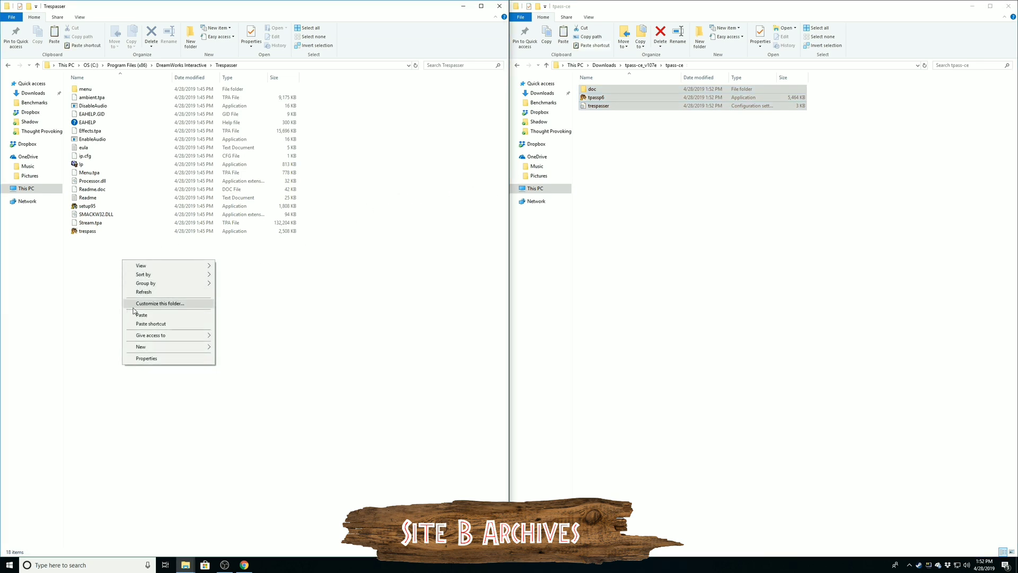
left_click(138, 315)
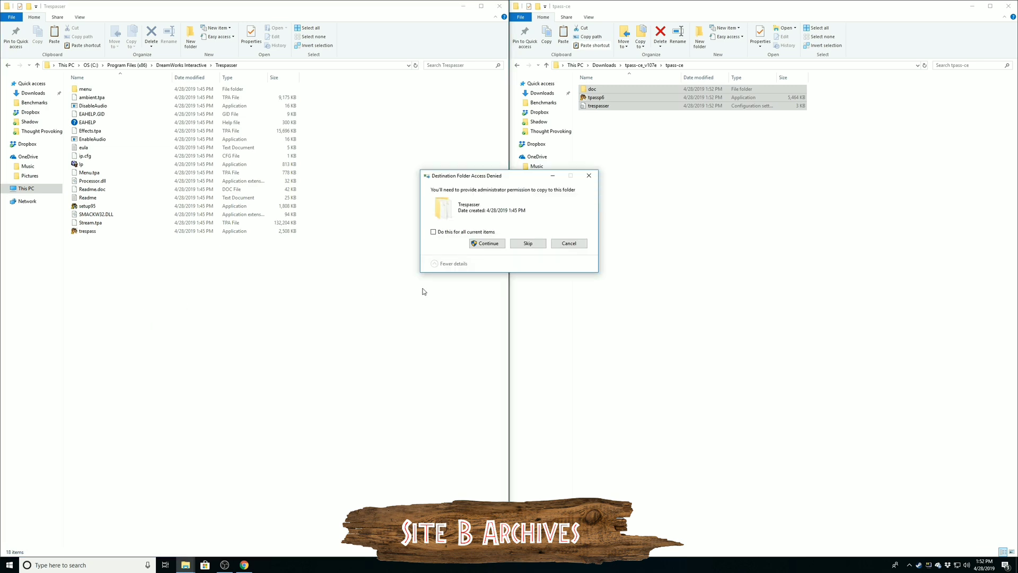
left_click(485, 244)
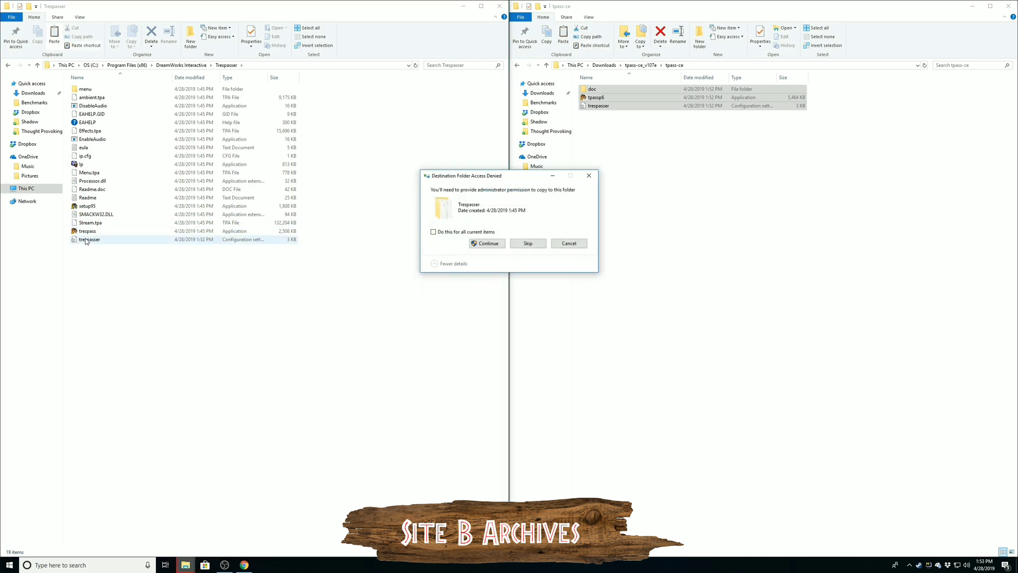
left_click(468, 231)
left_click(481, 244)
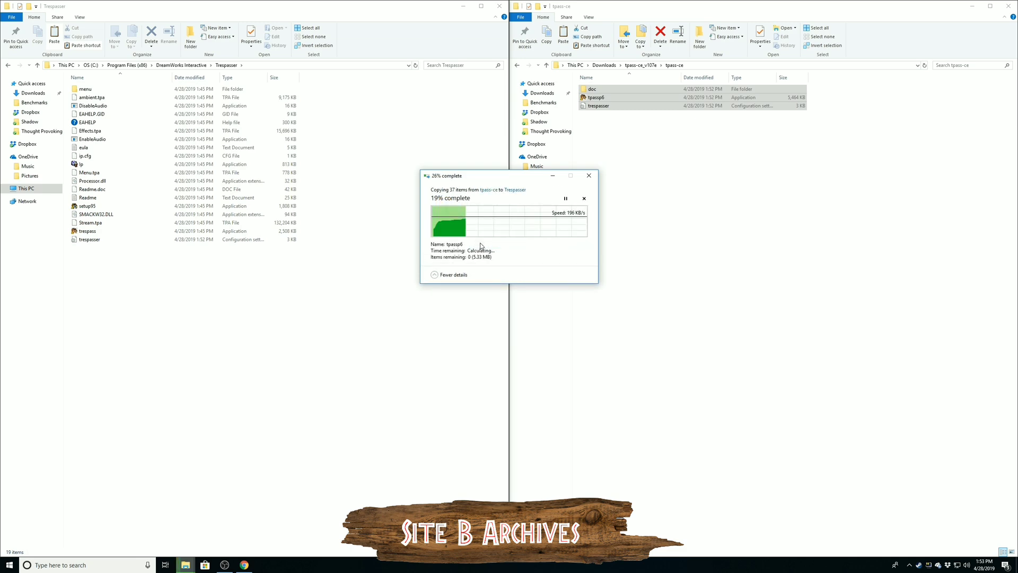
left_click(45, 221)
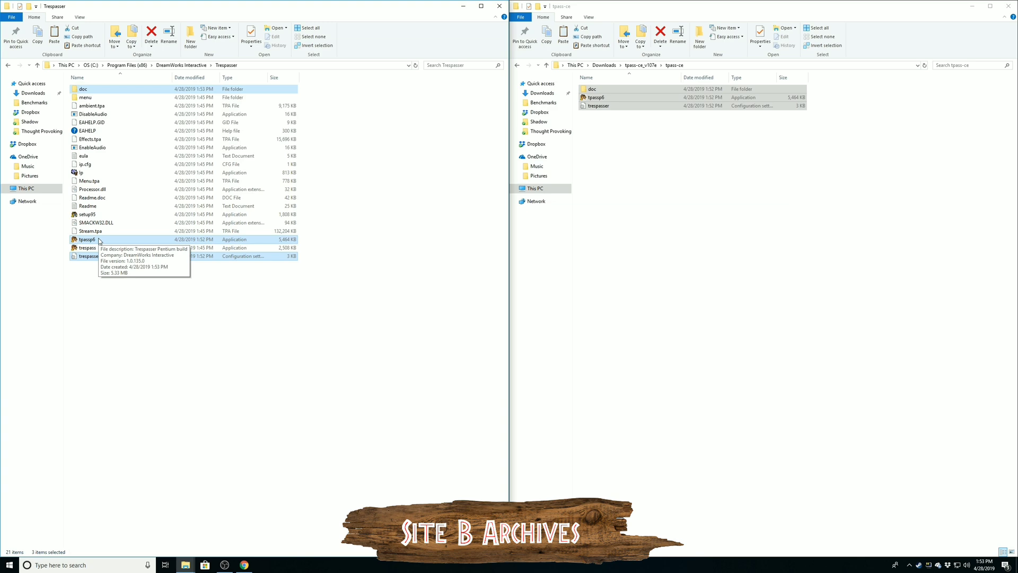
left_click(130, 281)
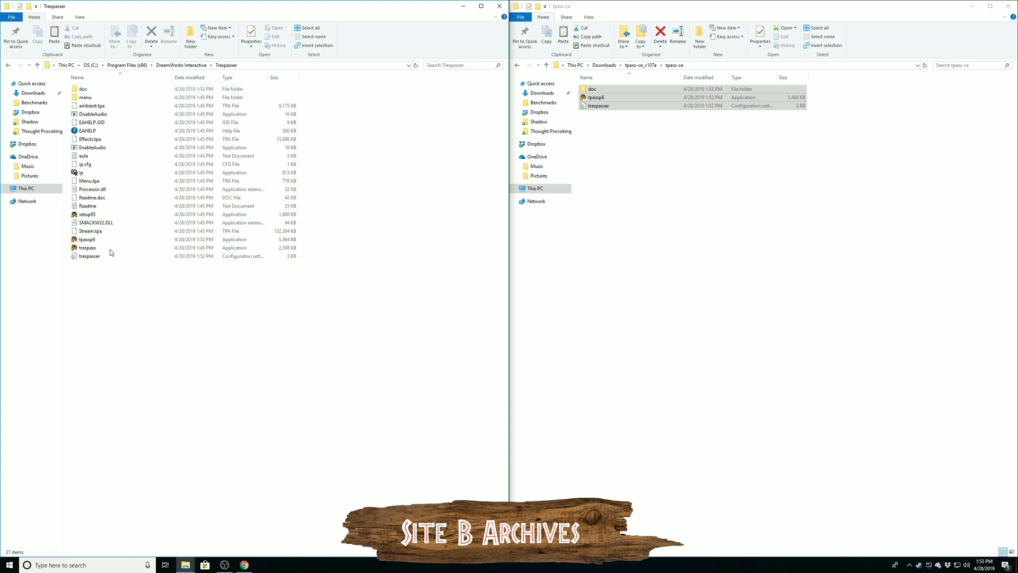
left_click(106, 240)
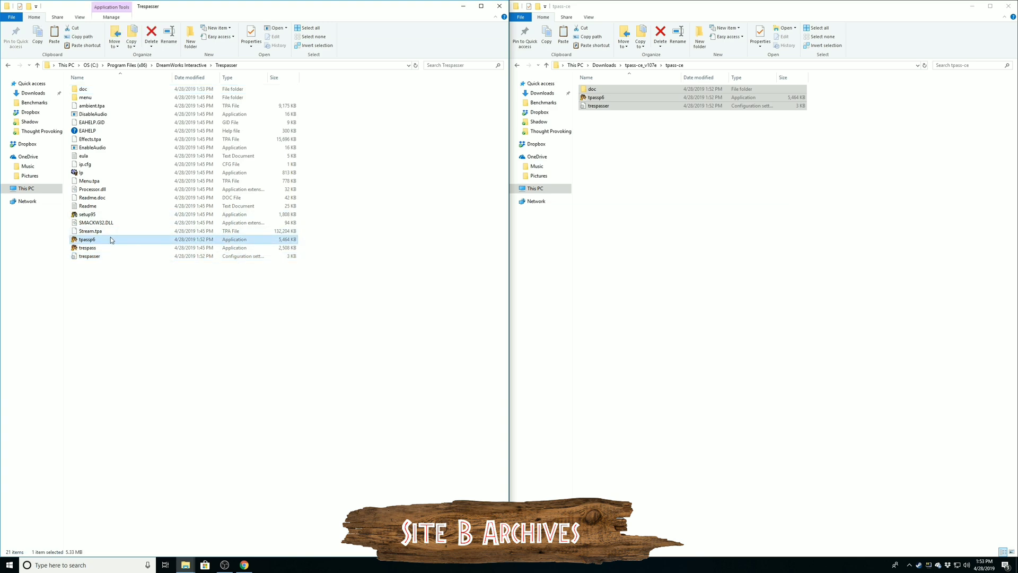
- Copy trespasser_dx9-hq from tpass-ce\doc\configs into the Trespasser game folder, approving the admin prompt
left_click(595, 154)
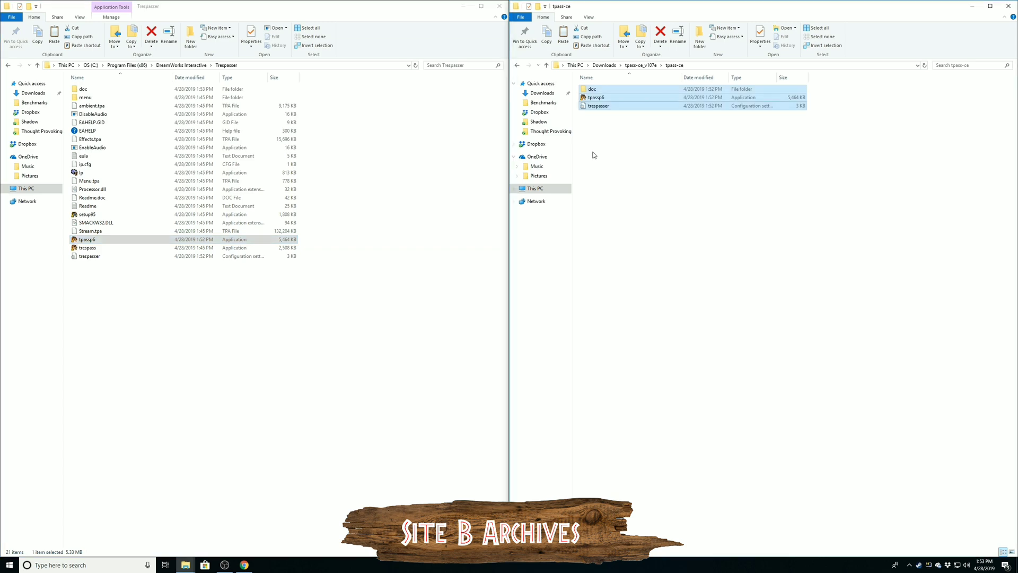
double_click(592, 90)
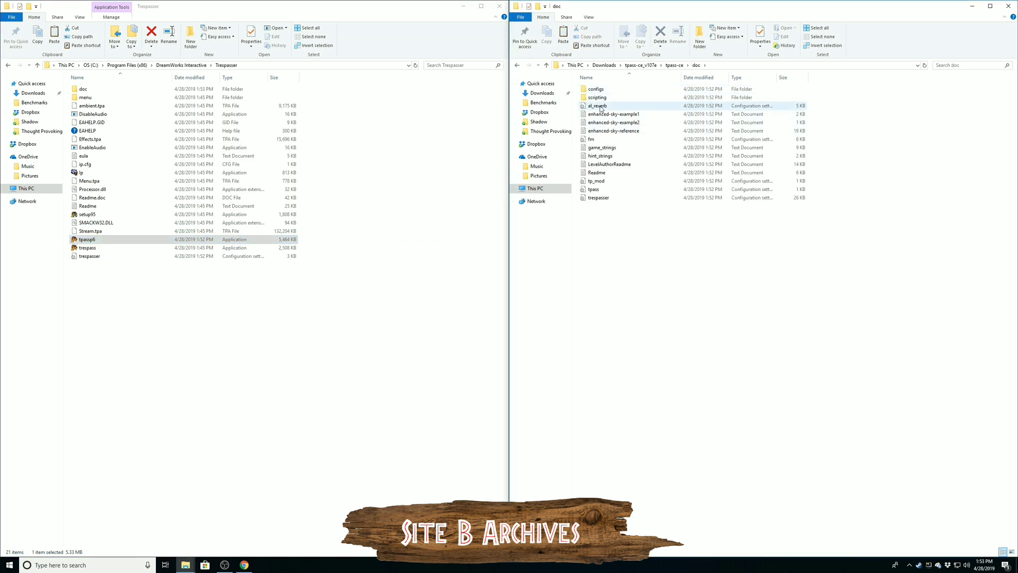
double_click(625, 90)
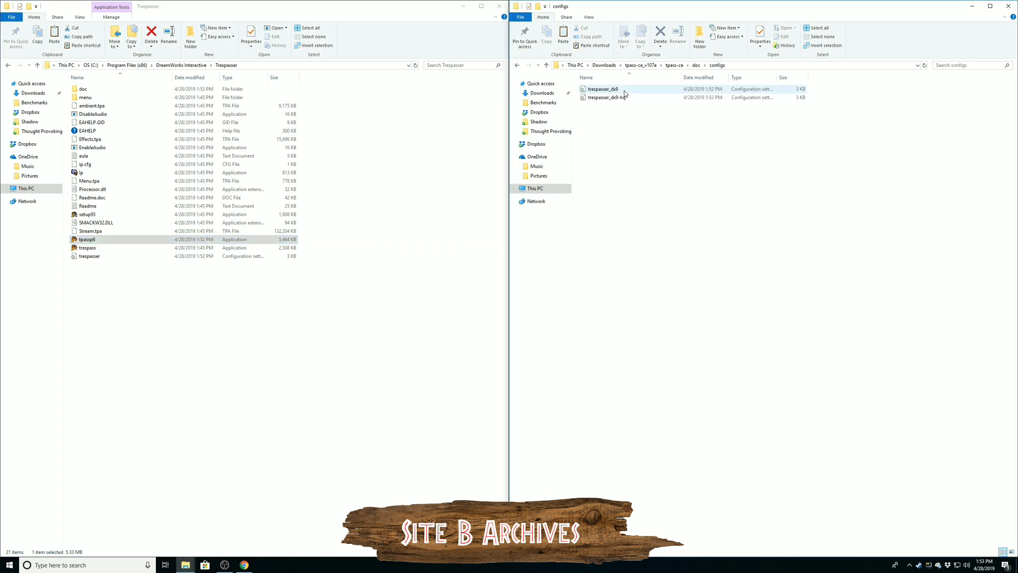
left_click(619, 99)
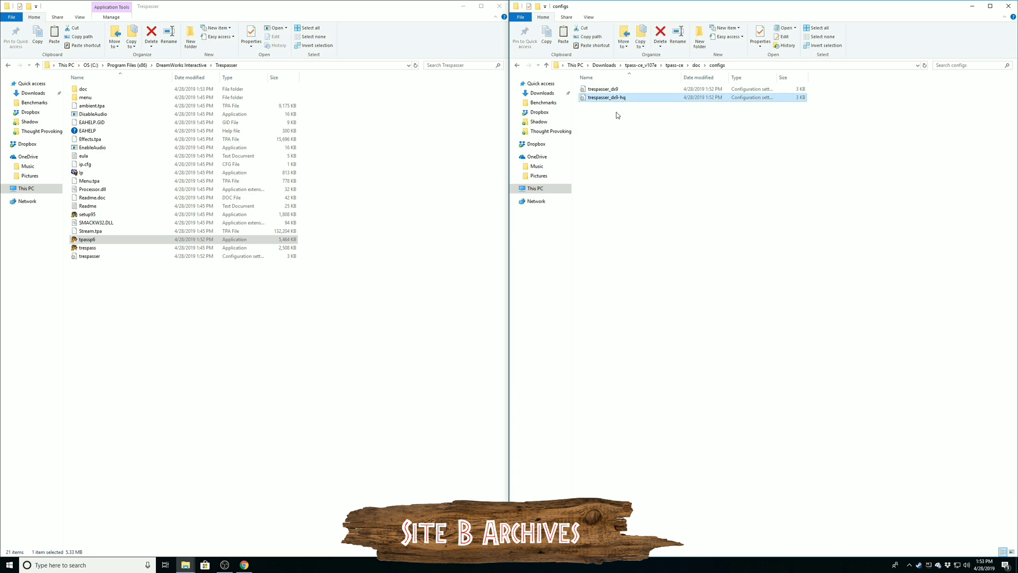
left_click(611, 133)
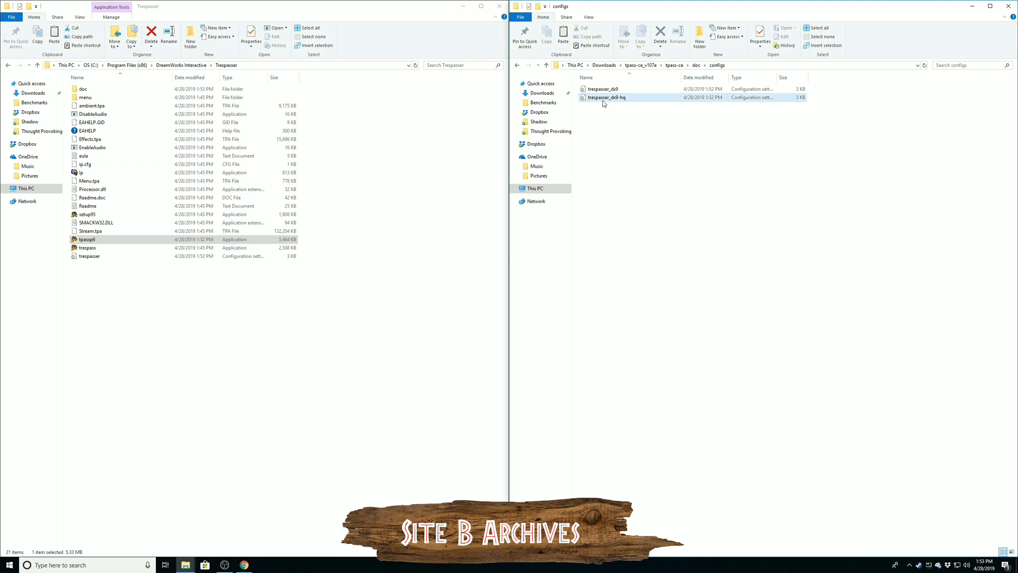
left_click(604, 100)
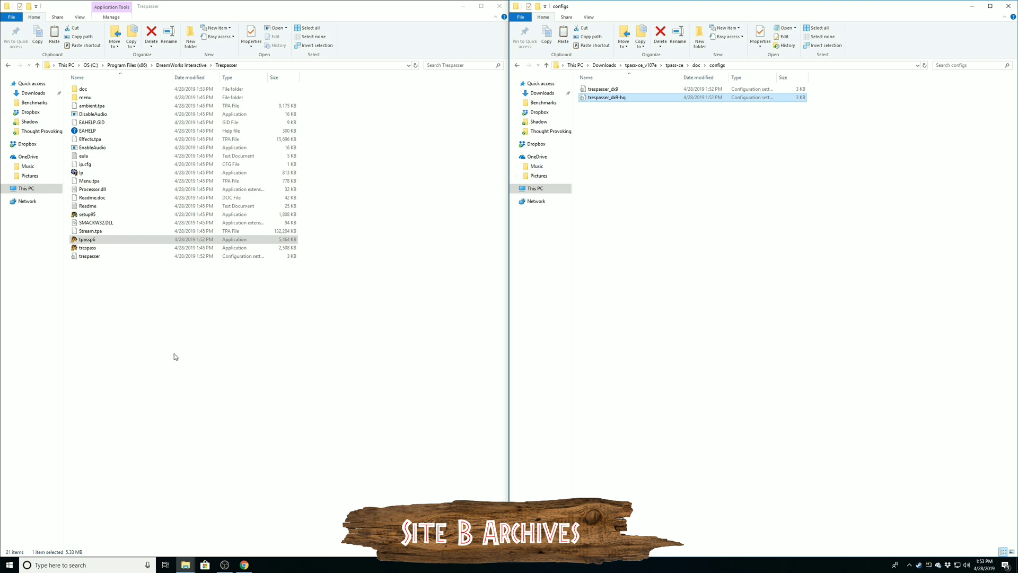
right_click(198, 337)
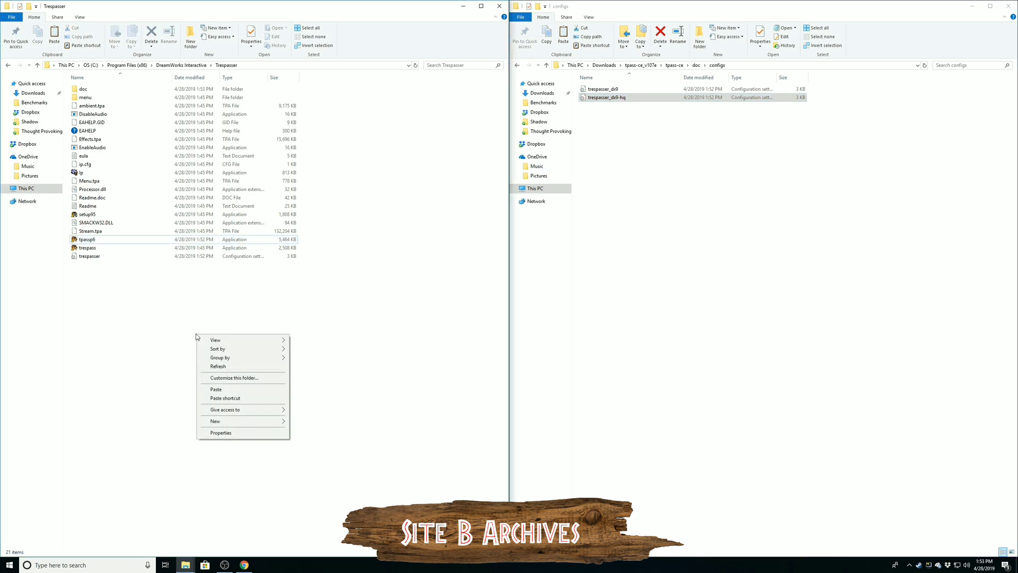
left_click(224, 392)
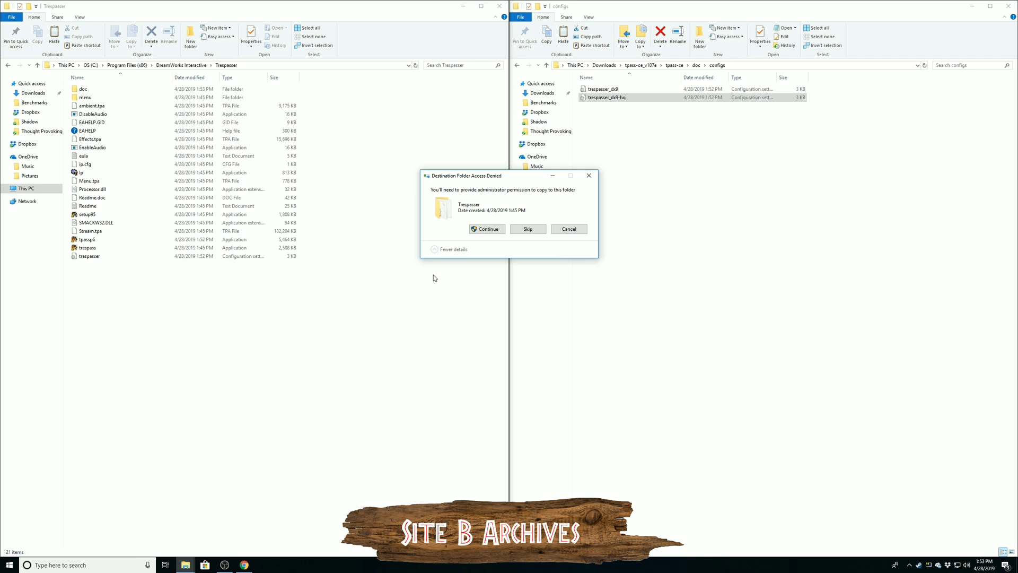
left_click(482, 230)
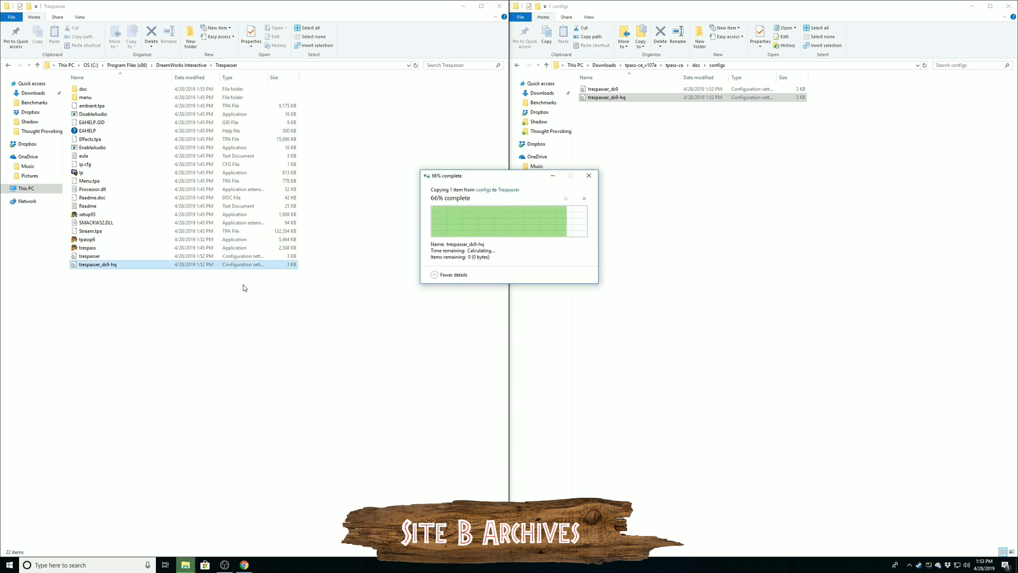
left_click(113, 256)
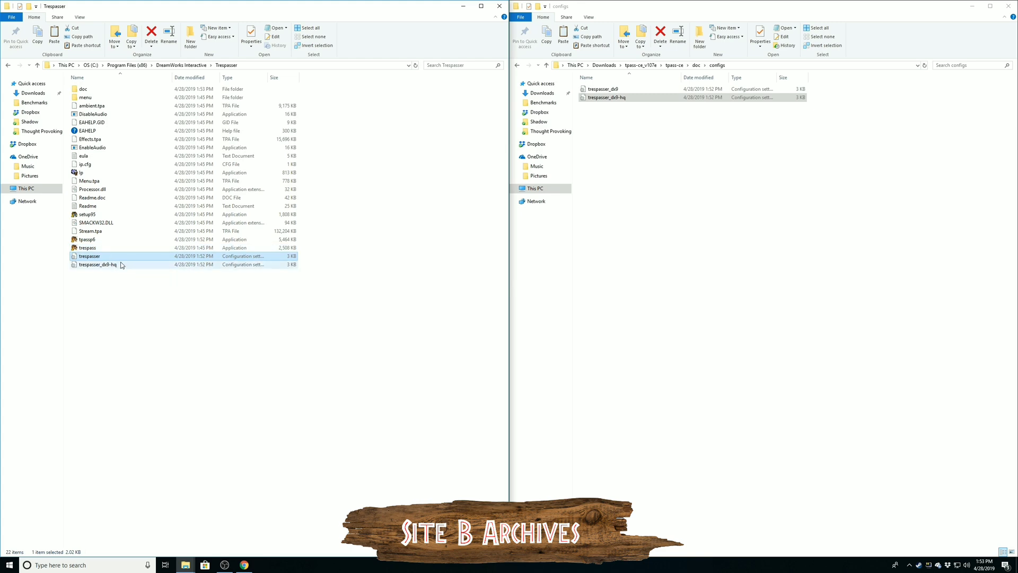
- Delete the original trespasser config and rename the trespasser_dx9-hq copy to trespasser, granting administrator permission
key("Delete")
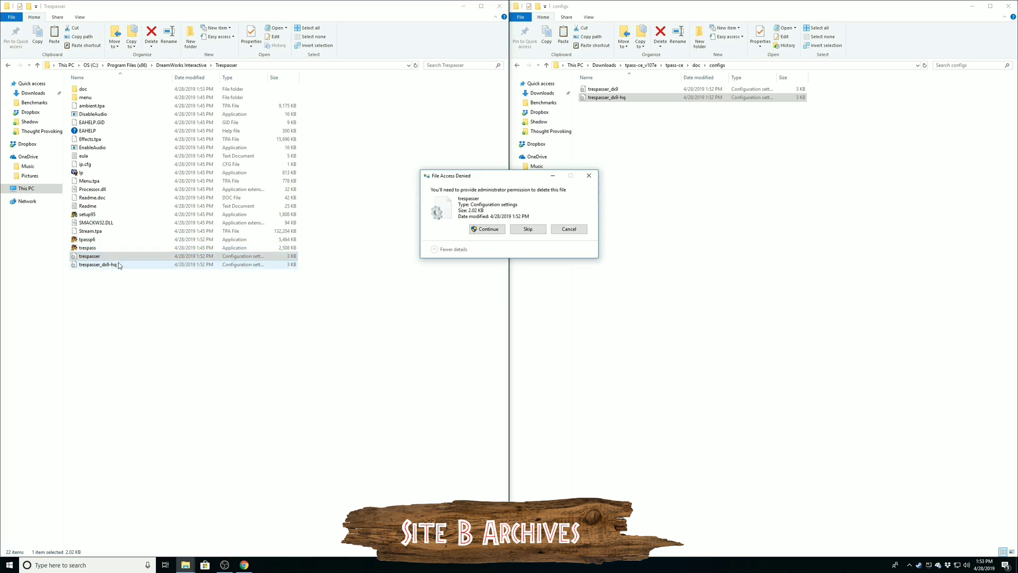
key("Return")
left_click(113, 259)
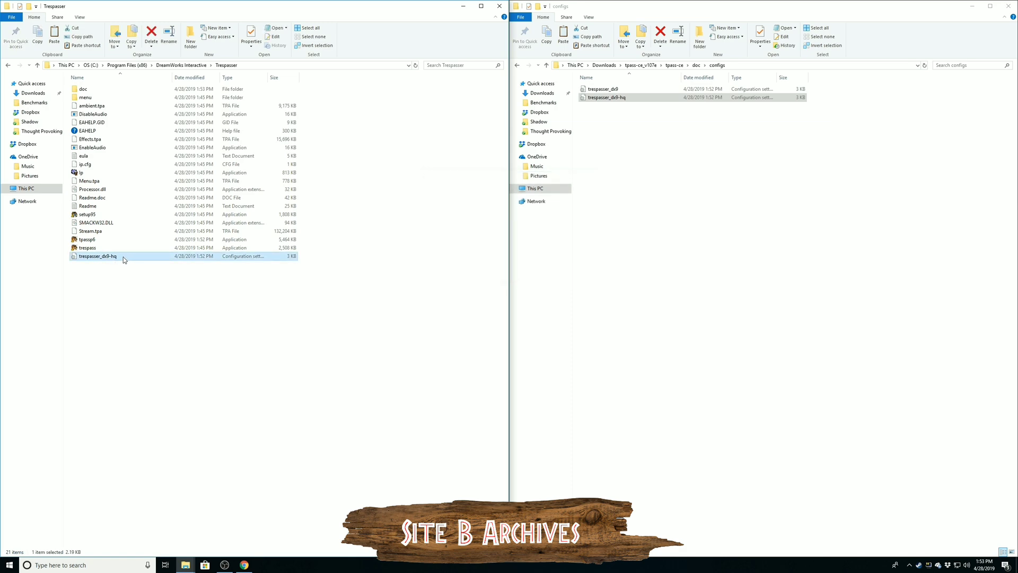
left_click(106, 257)
left_click(131, 258)
left_click(120, 258)
key("Right")
key("BackSpace")
key("BackSpace")
key("BackSpace")
key("BackSpace")
key("BackSpace")
key("Return")
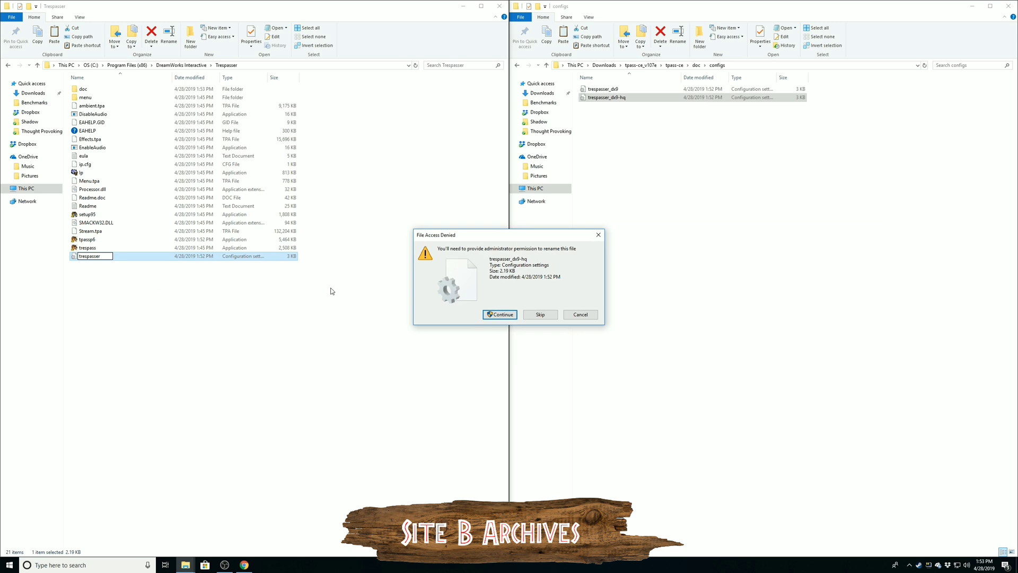
left_click(487, 314)
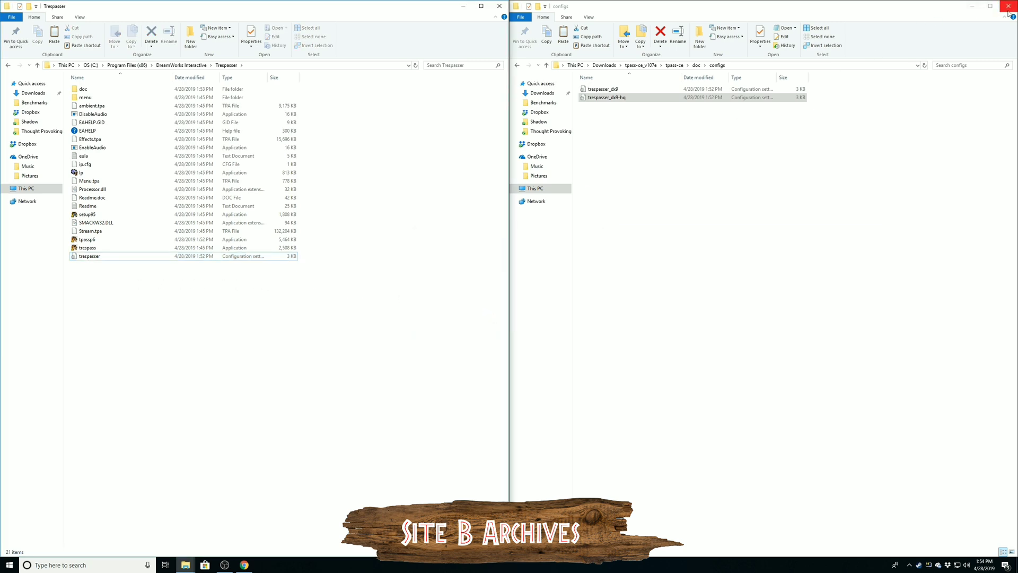
- Minimize the configs window and browser, then launch tpassp6 using More info and Run anyway
left_click(972, 6)
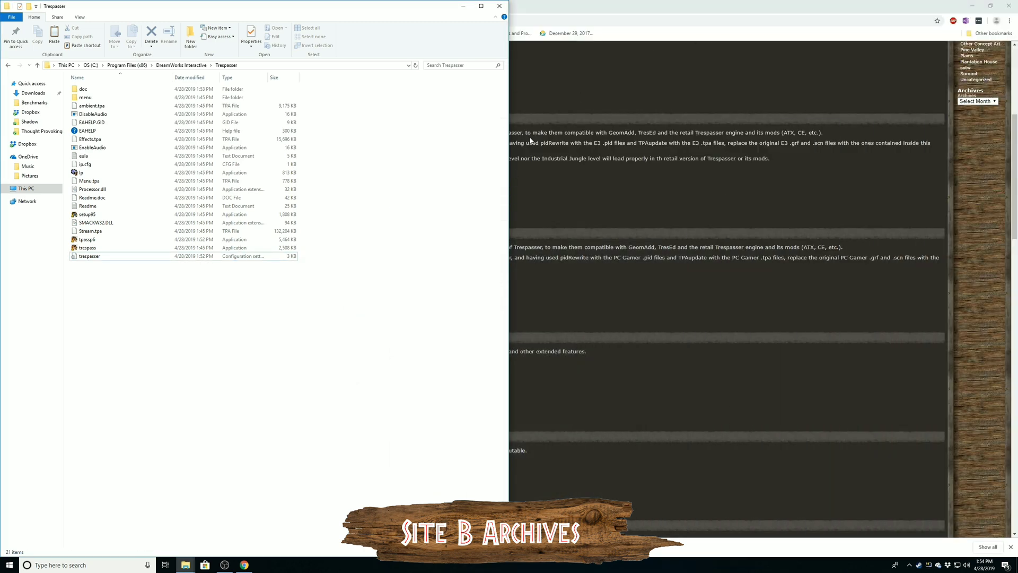
left_click(974, 5)
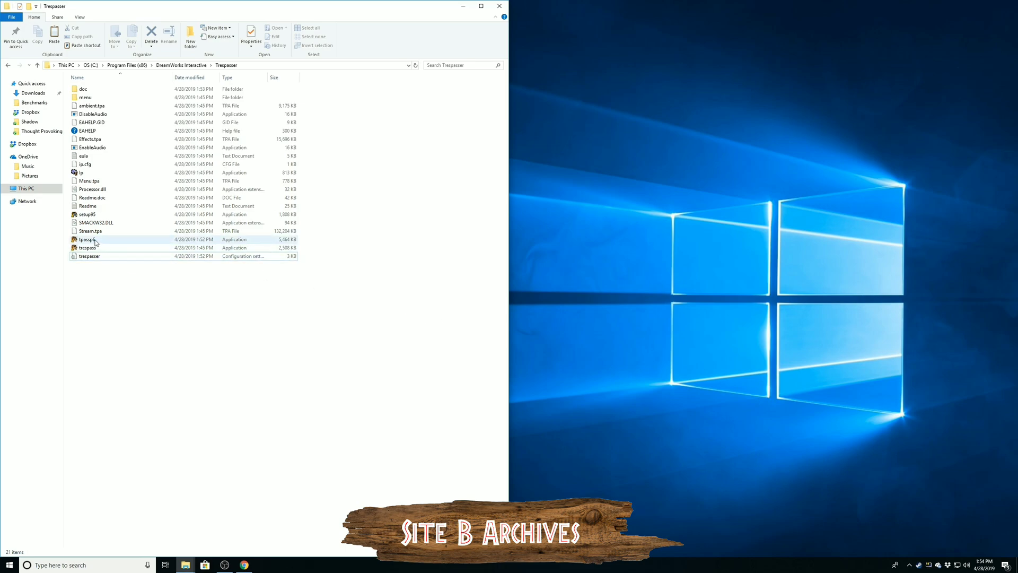
mouse_move(96, 242)
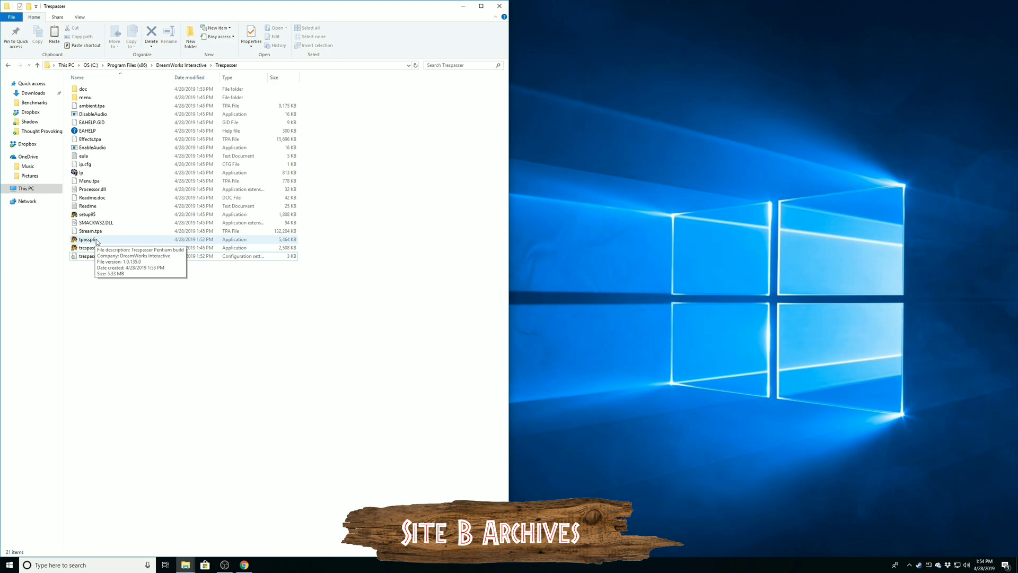
double_click(97, 241)
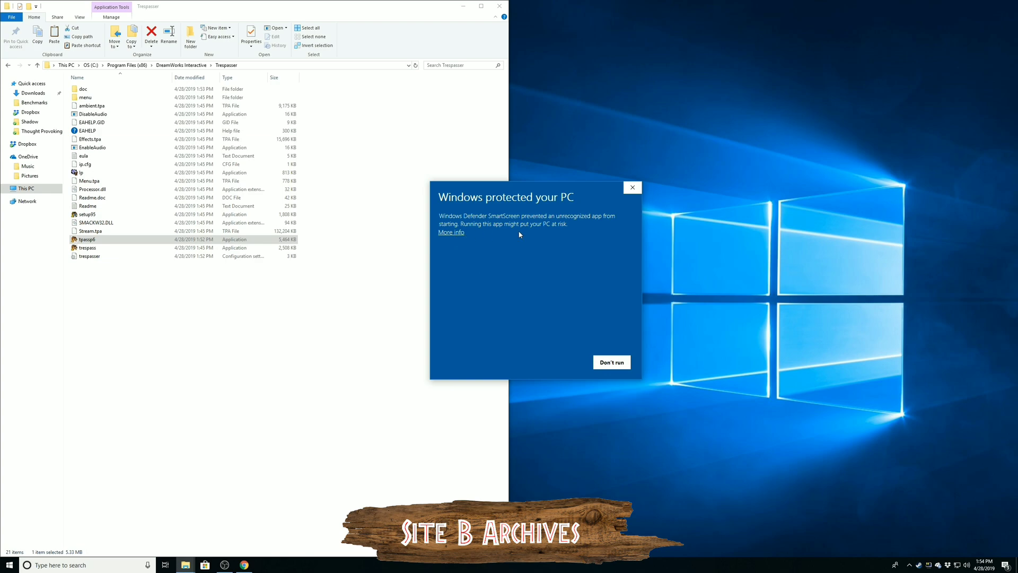
left_click(451, 233)
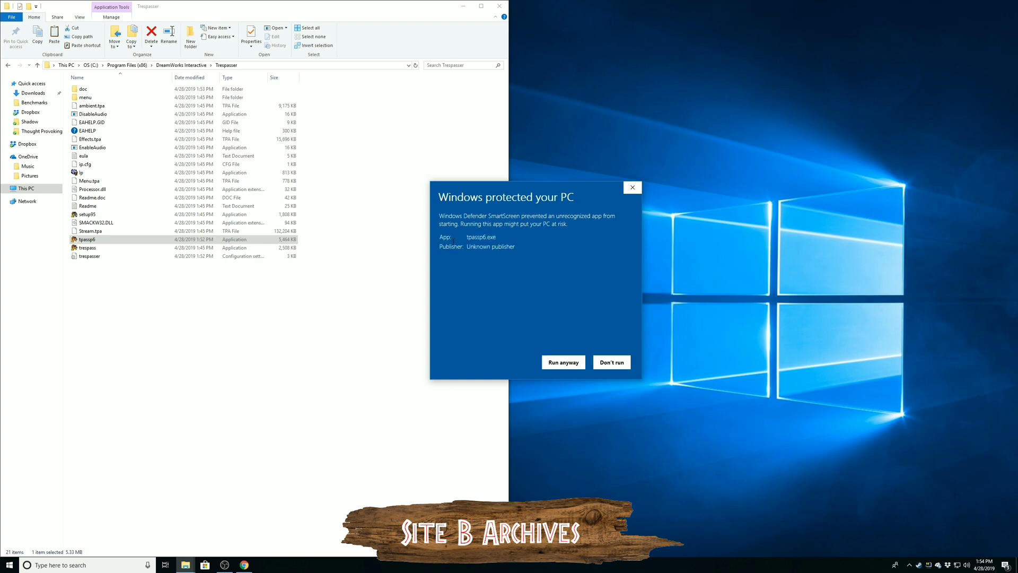
left_click(564, 362)
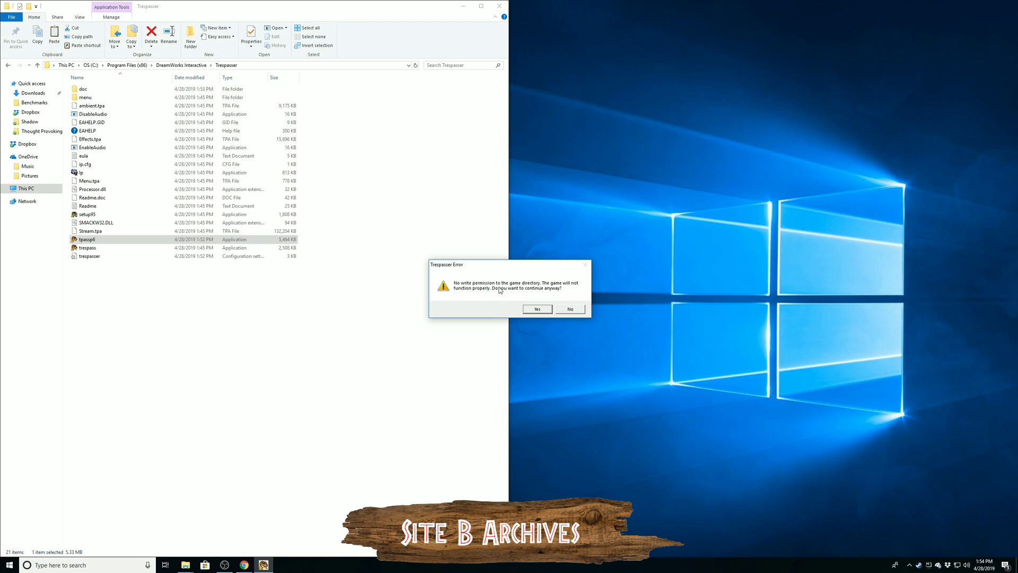
- Decline the no-write-permission error and go back up to the DreamWorks Interactive folder
left_click(570, 310)
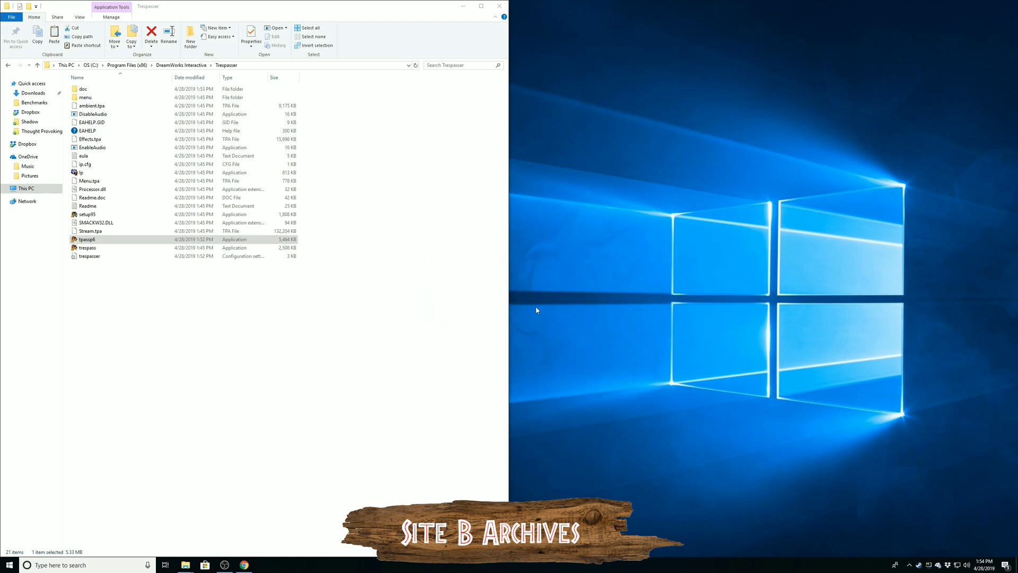
left_click(231, 332)
left_click(180, 66)
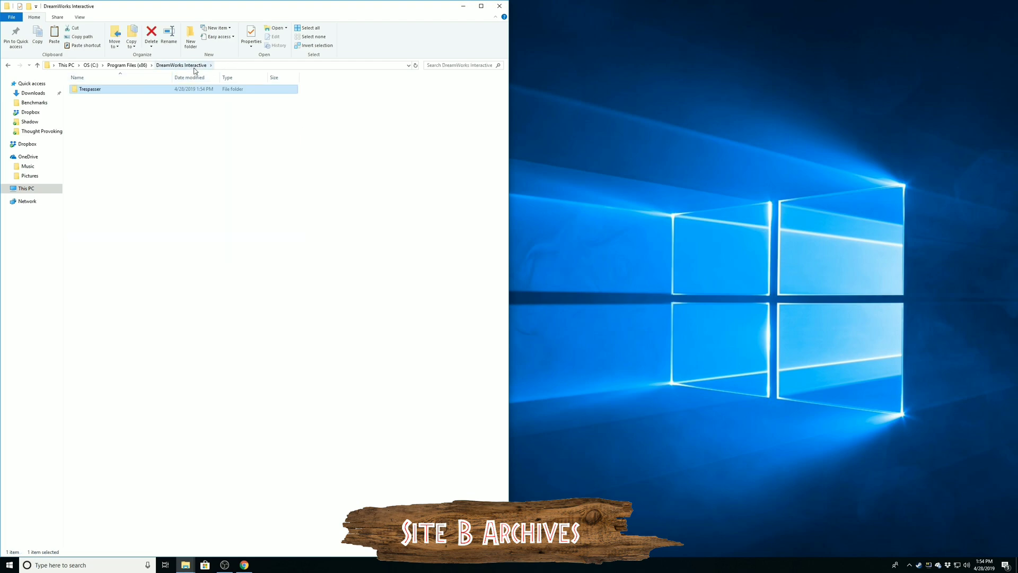
- Open the Trespasser folder's Security properties and select the Users group
right_click(100, 93)
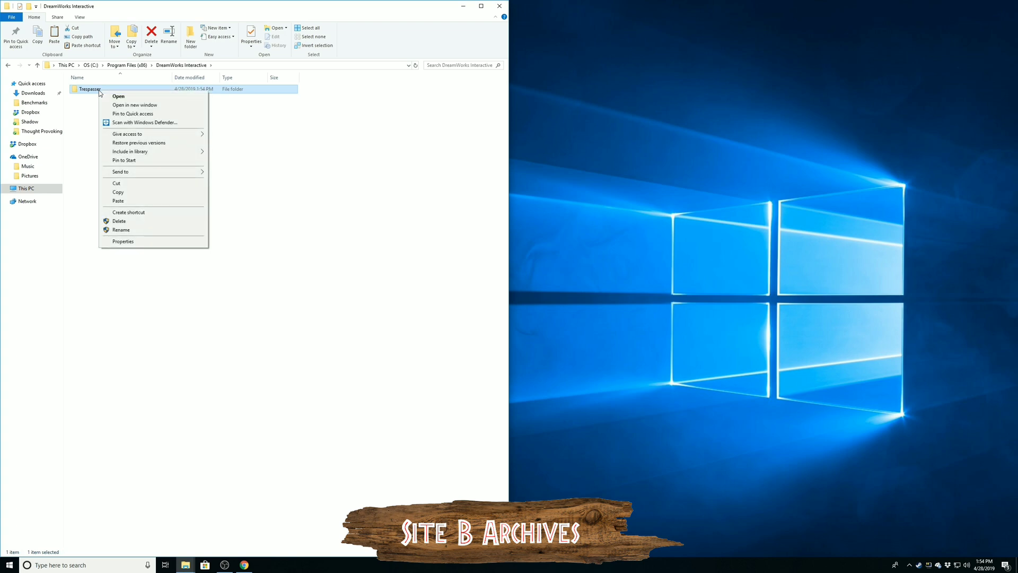
left_click(127, 244)
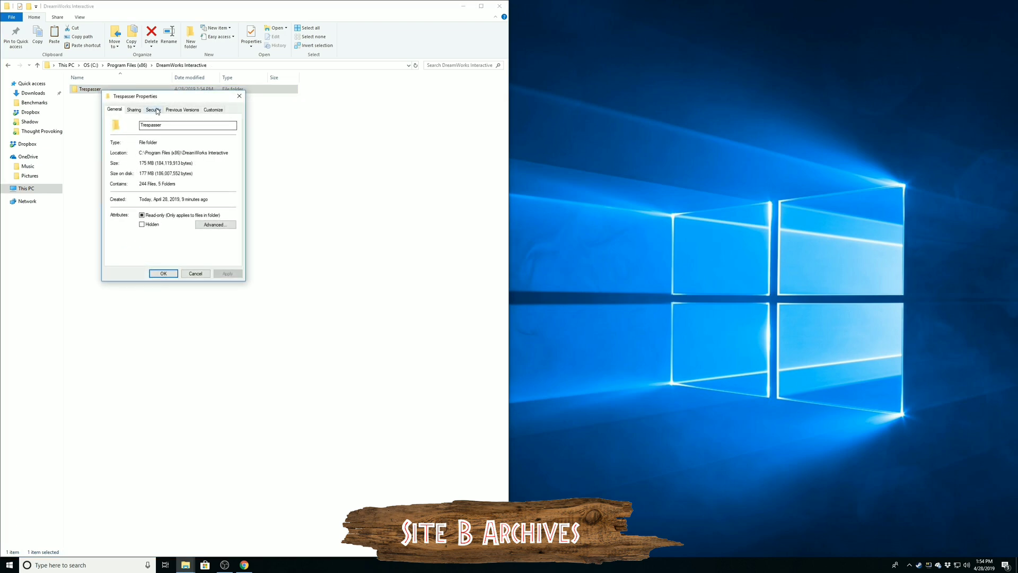
left_click(154, 110)
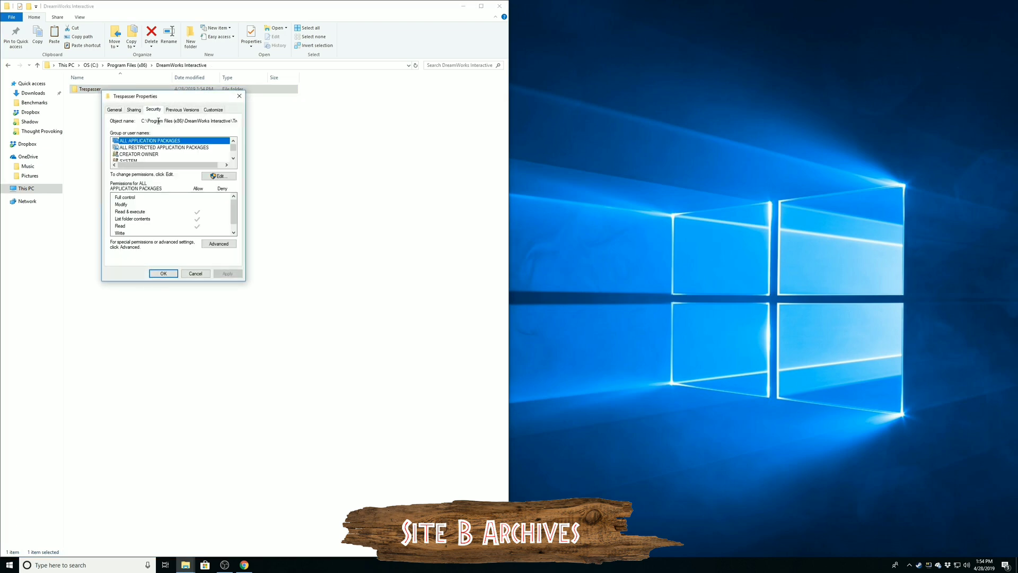
left_click(233, 159)
left_click(233, 159)
left_click(234, 159)
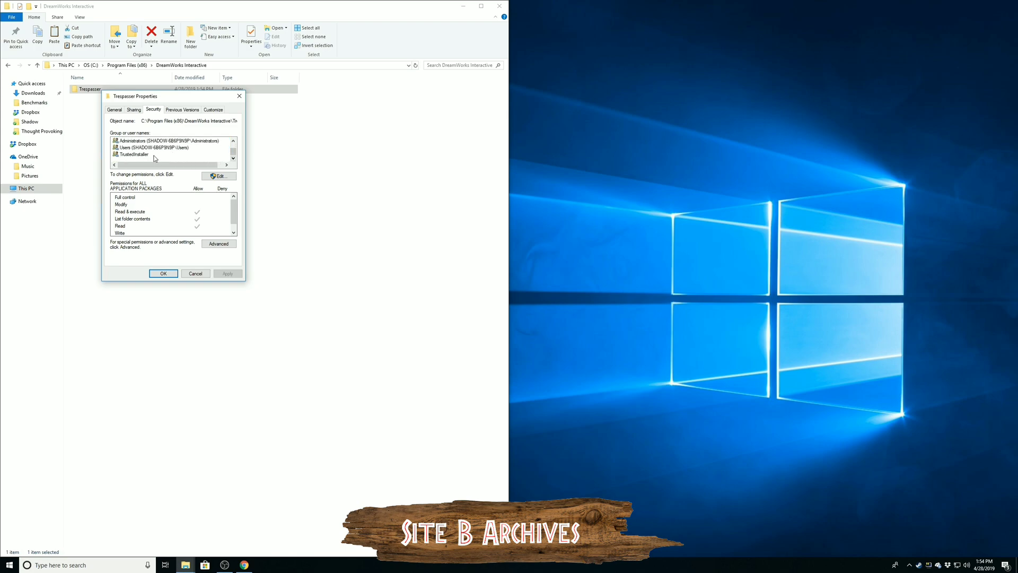
left_click(149, 148)
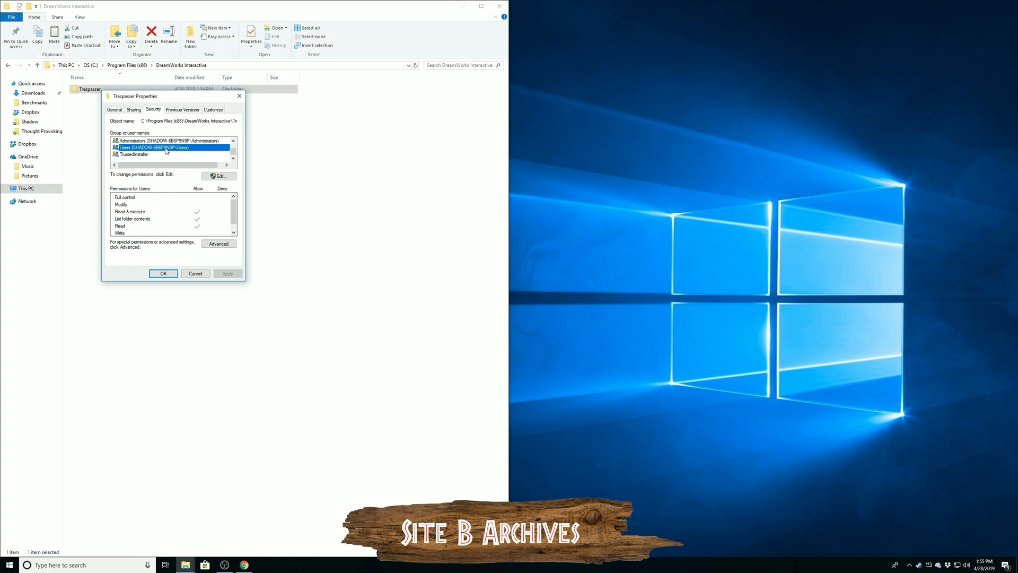
- Allow Full control for Users on the Trespasser folder, apply, and close both permission dialogs
left_click(209, 175)
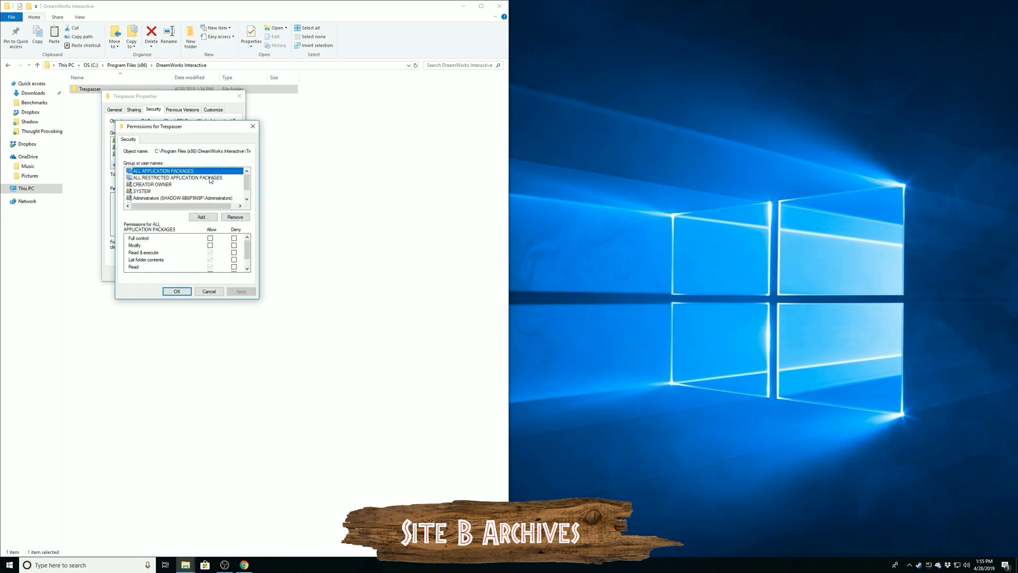
left_click(210, 238)
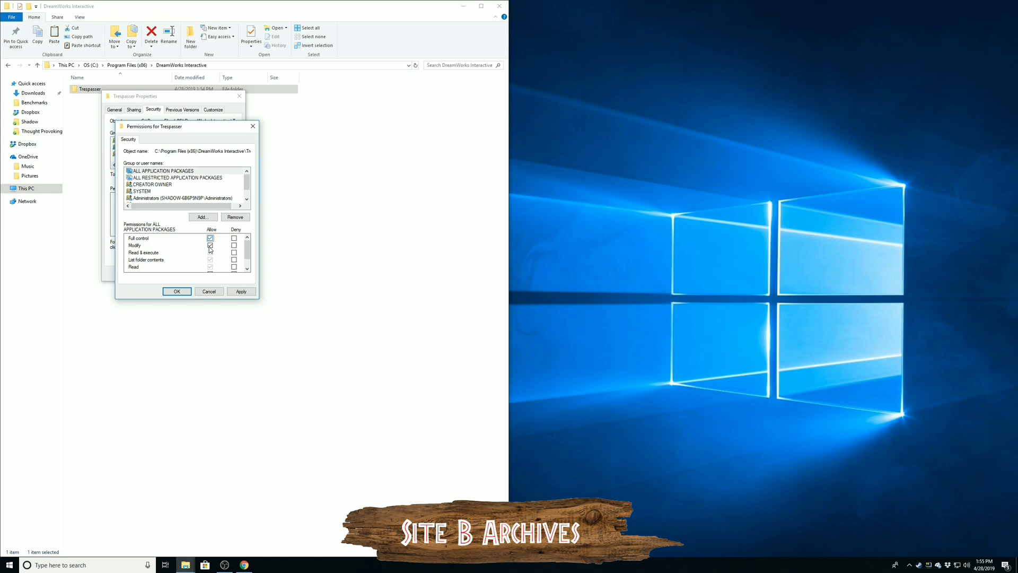
left_click(247, 270)
scroll(225, 199, "down", 1)
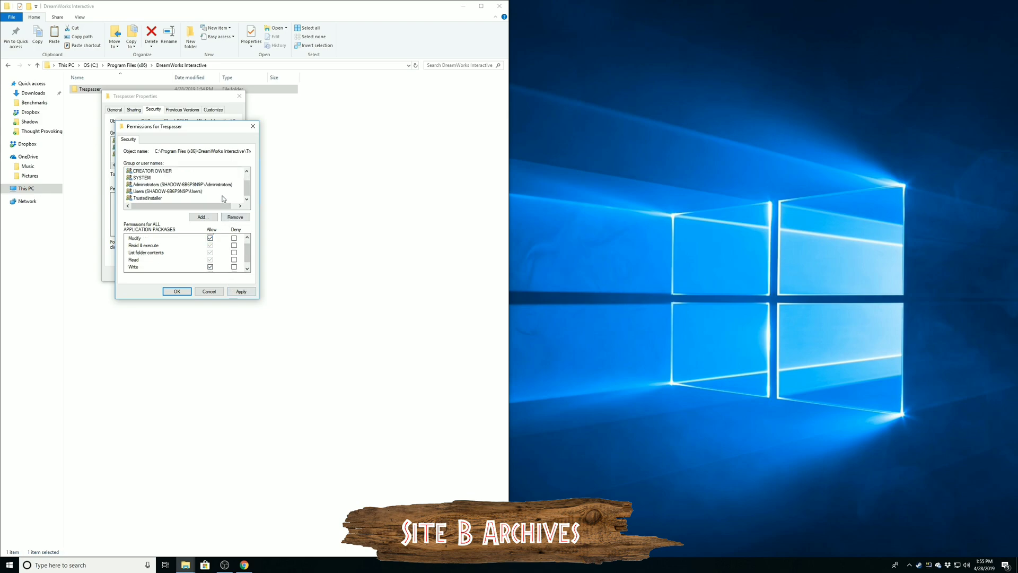
left_click(178, 192)
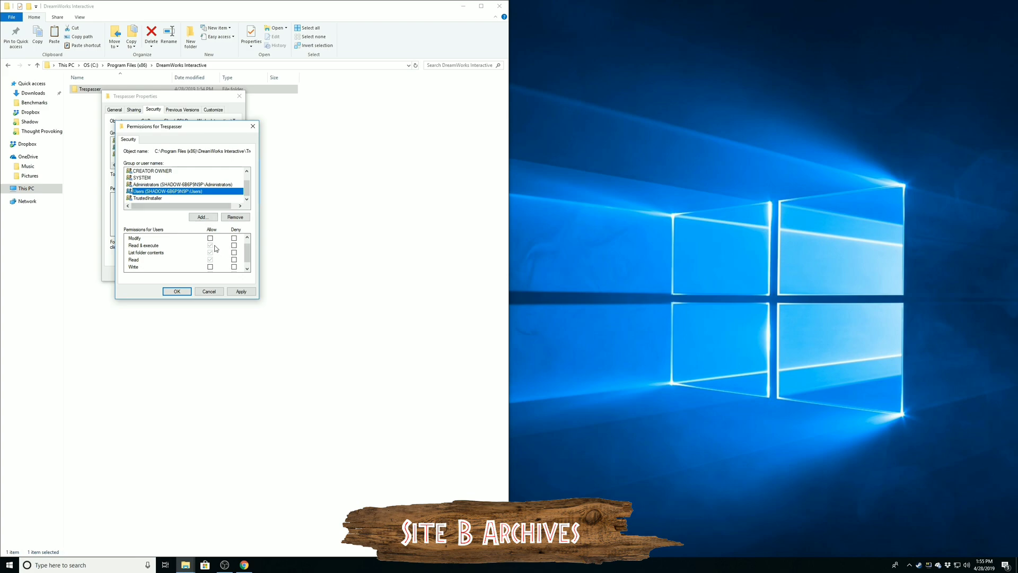
scroll(201, 173, "up", 1)
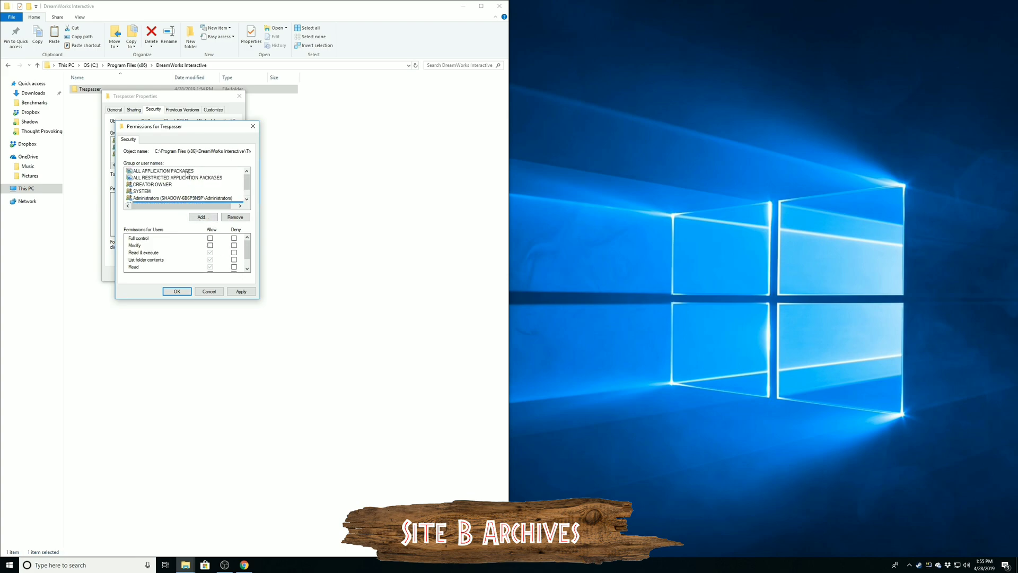
left_click(210, 239)
scroll(180, 198, "down", 1)
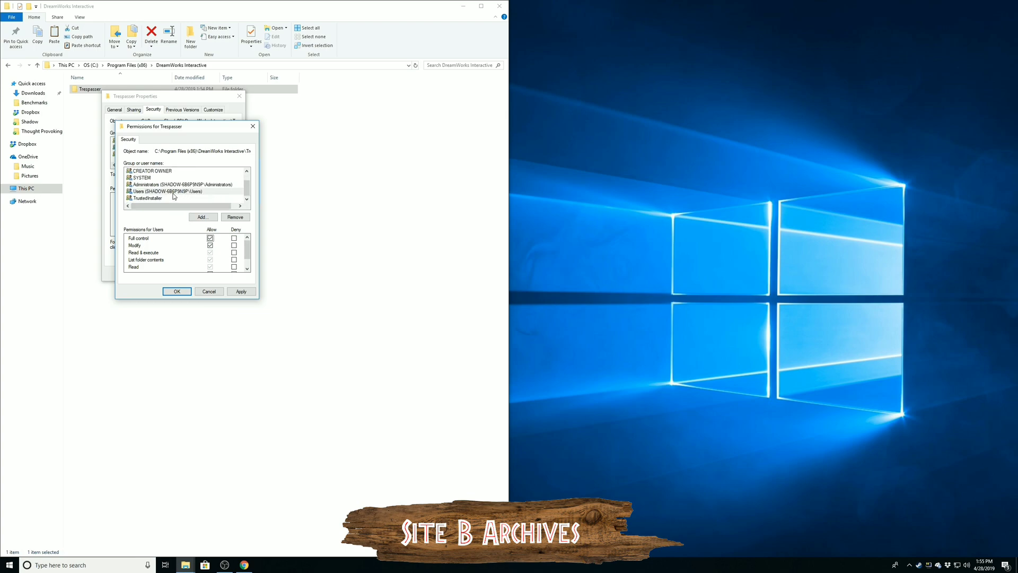
left_click(173, 192)
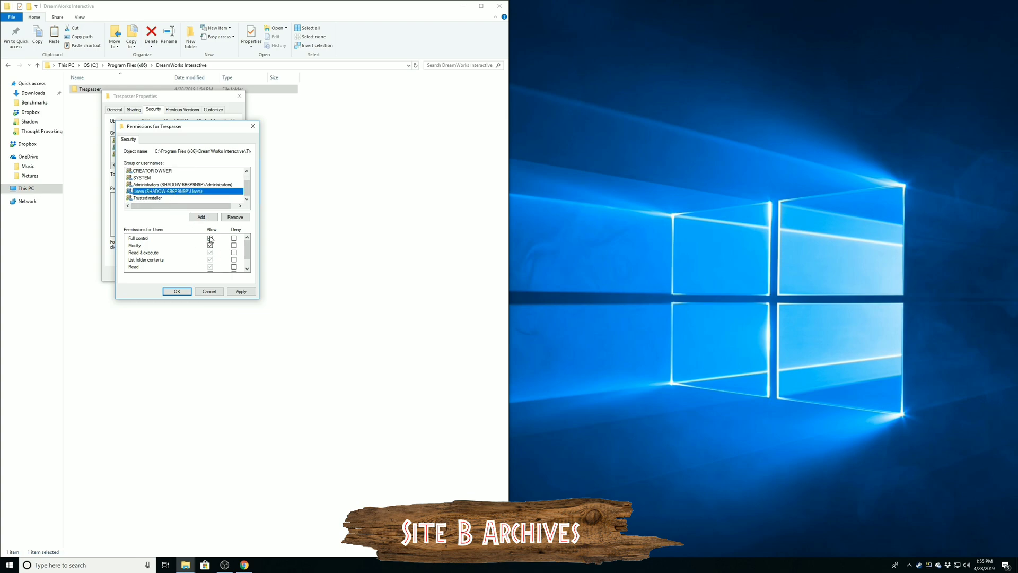
left_click(238, 291)
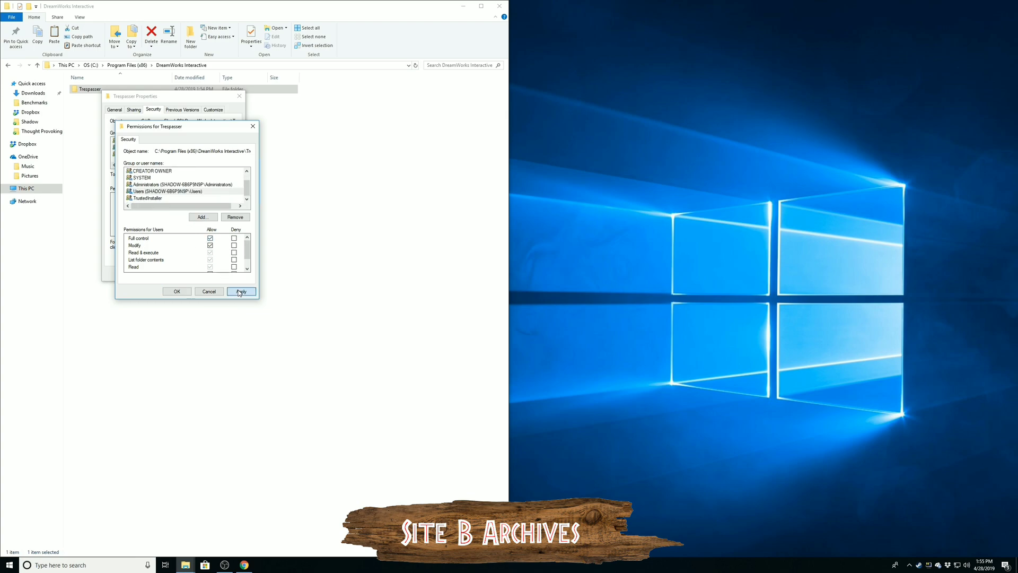
left_click(176, 291)
left_click(172, 274)
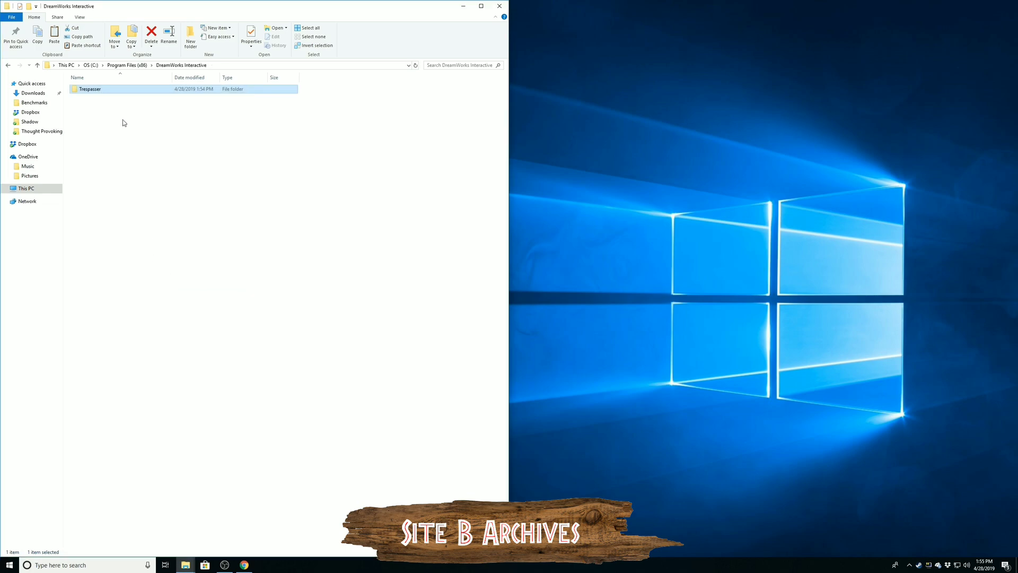
- Run Trespasser, skip the intro video with Escape, and bring up OPTIONS from the main menu
double_click(126, 90)
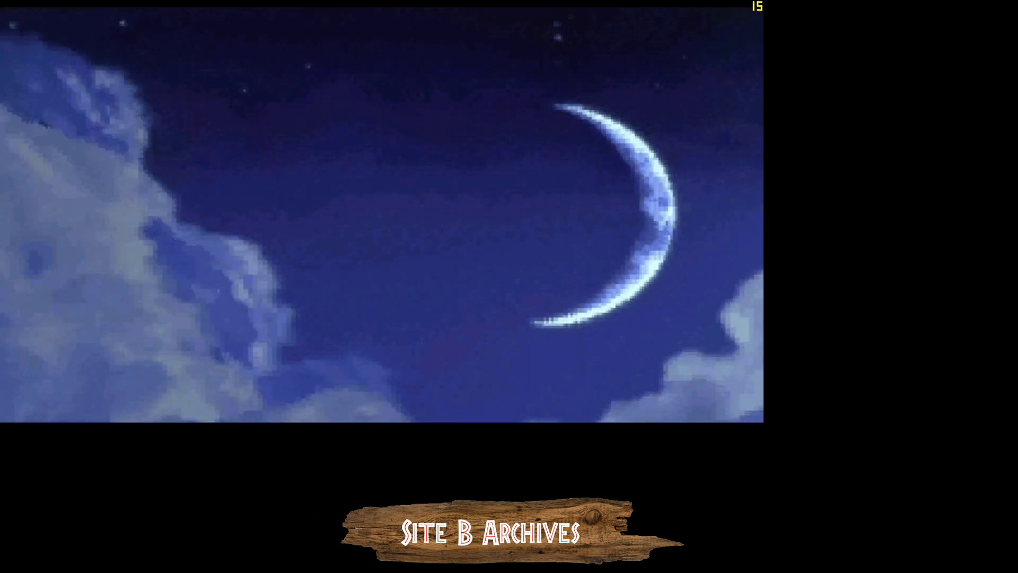
key("Escape")
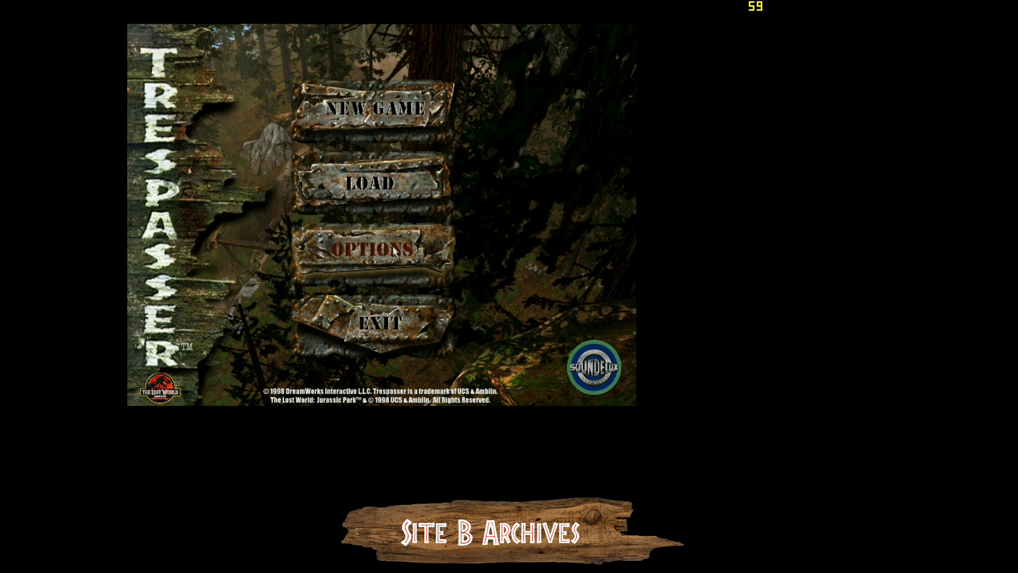
left_click(393, 251)
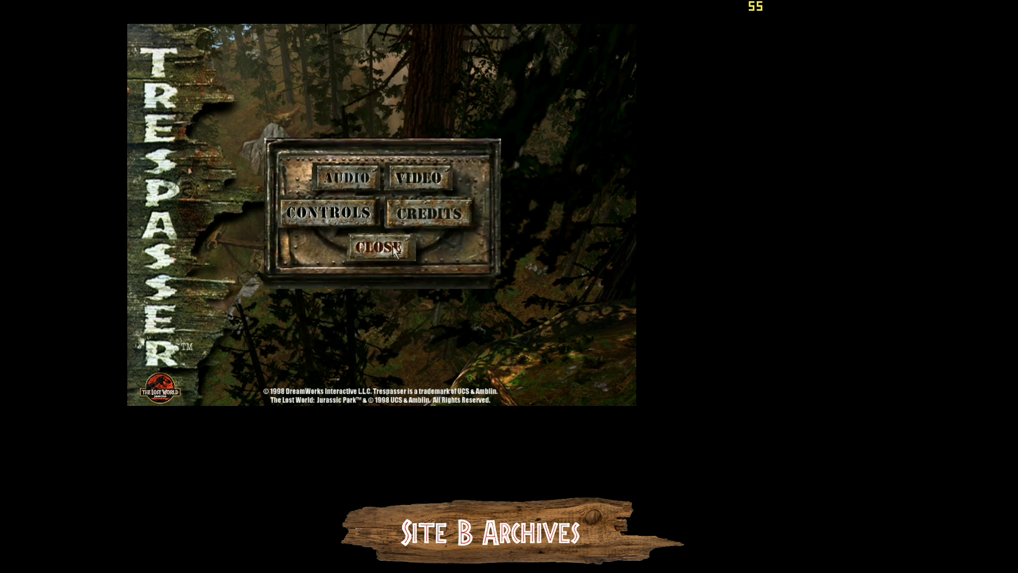
- Set the video driver to 1920 x 1080 resolution with Maximum texture resolution
left_click(396, 181)
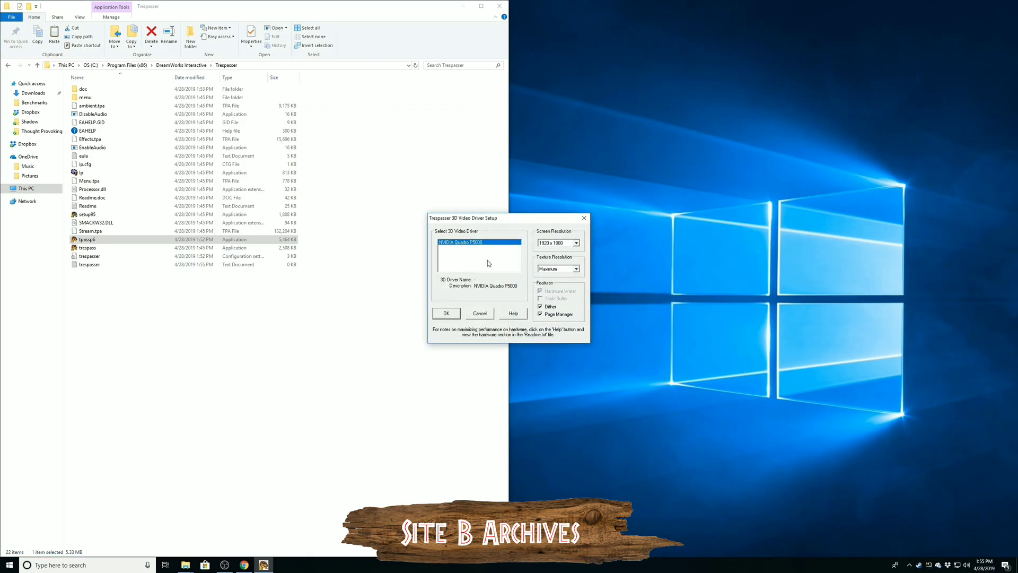
left_click(576, 243)
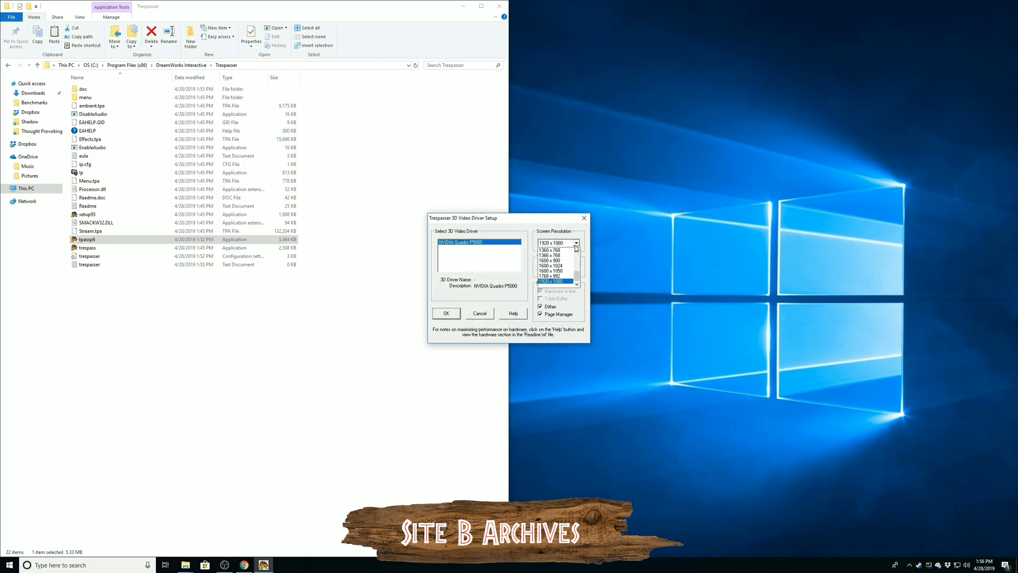
left_click(554, 281)
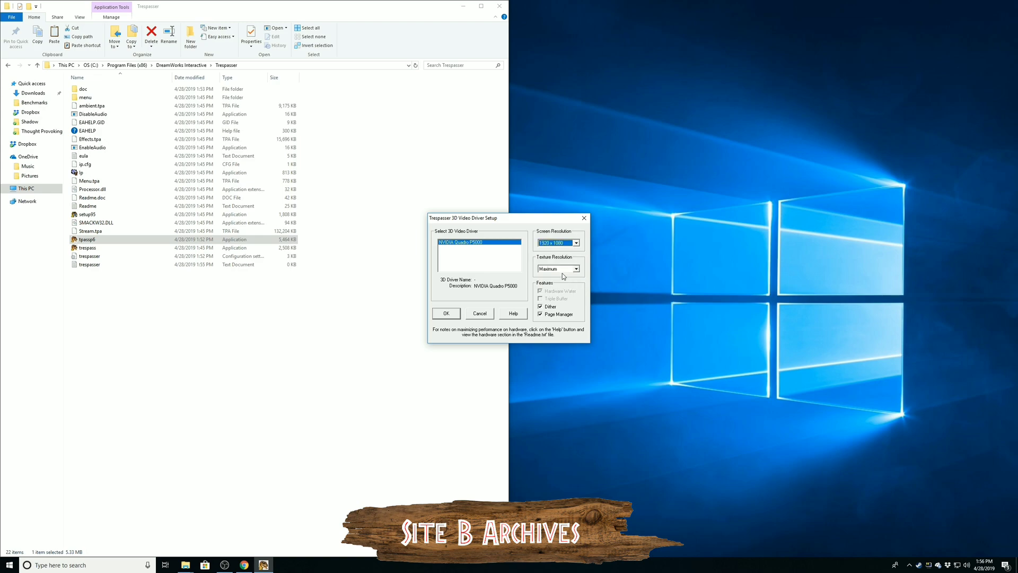
left_click(577, 270)
left_click(577, 271)
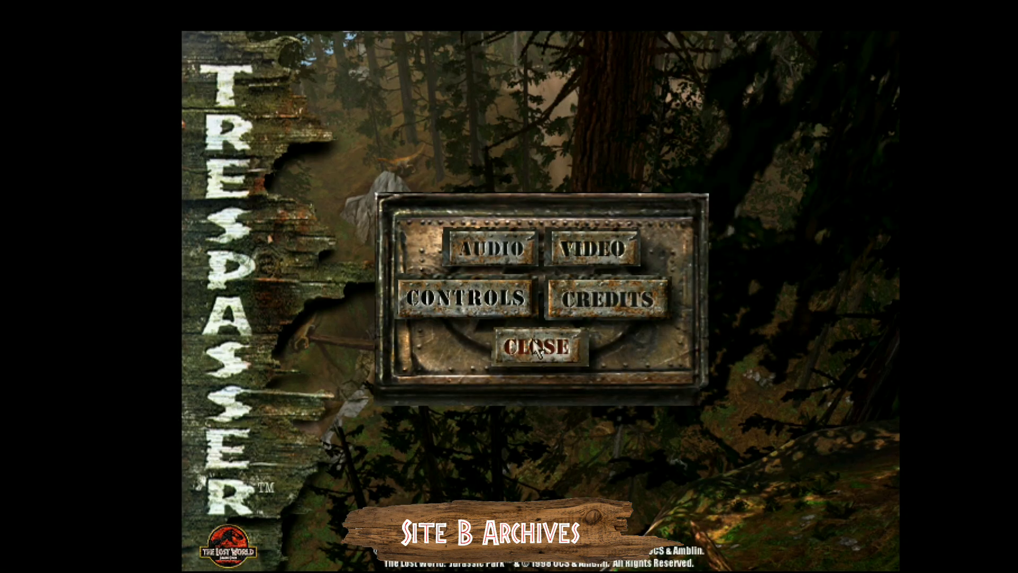
- Accept the in-game Video settings and return to the Options panel
left_click(596, 243)
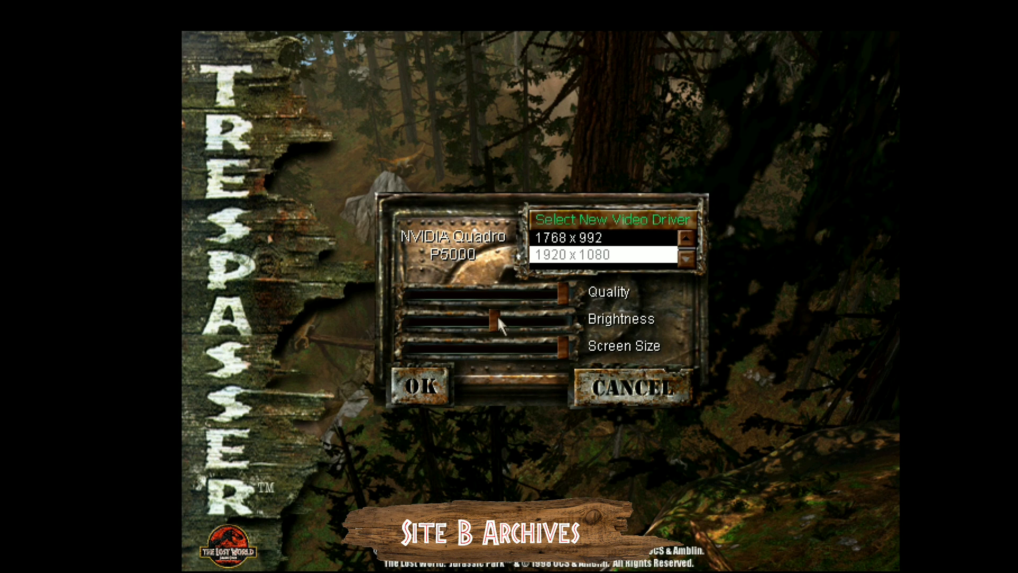
left_click(430, 388)
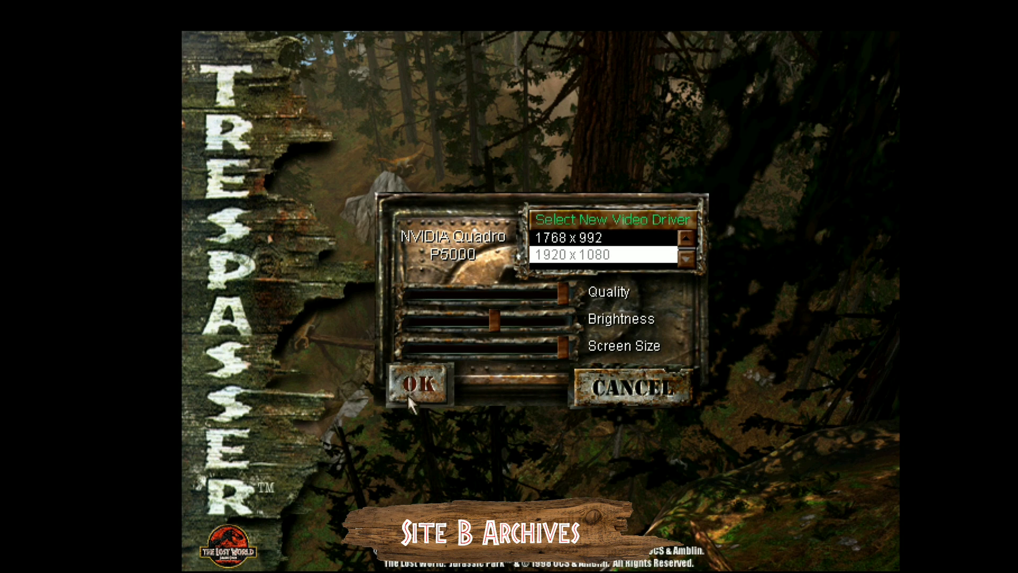
left_click(415, 387)
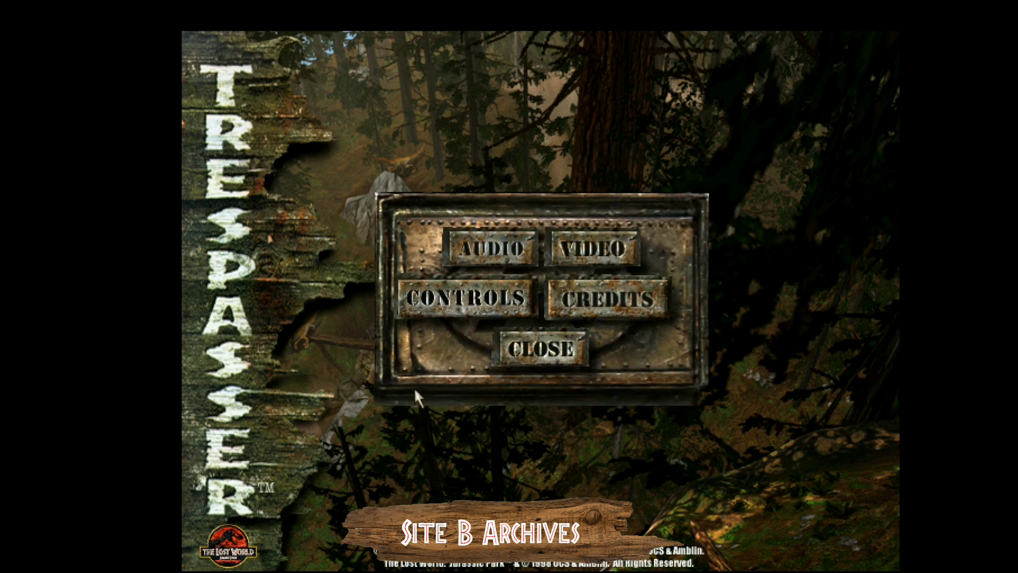
- Close options, start a new game, and look around the beach before looking down at the sand
left_click(532, 346)
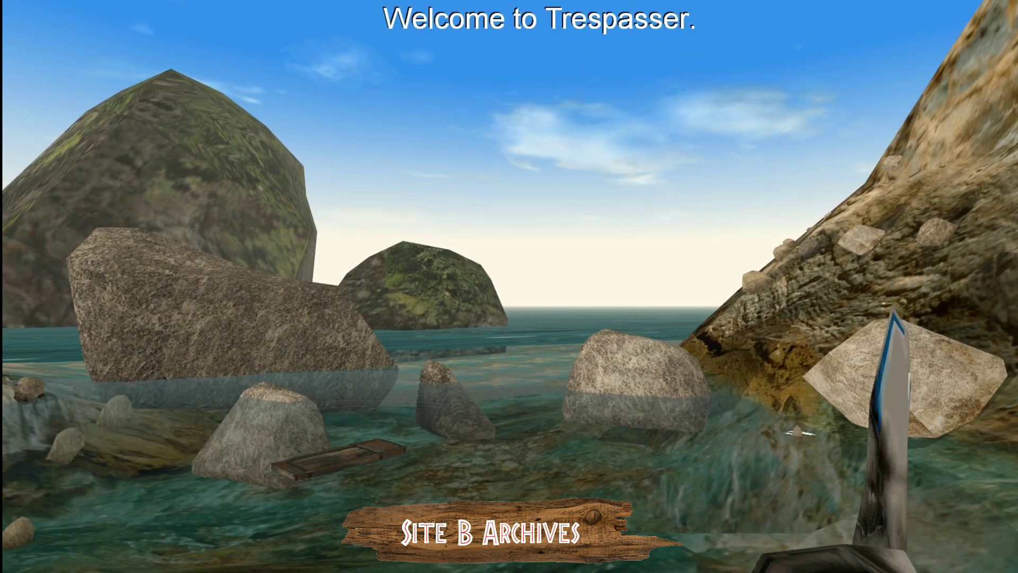
key("Right")
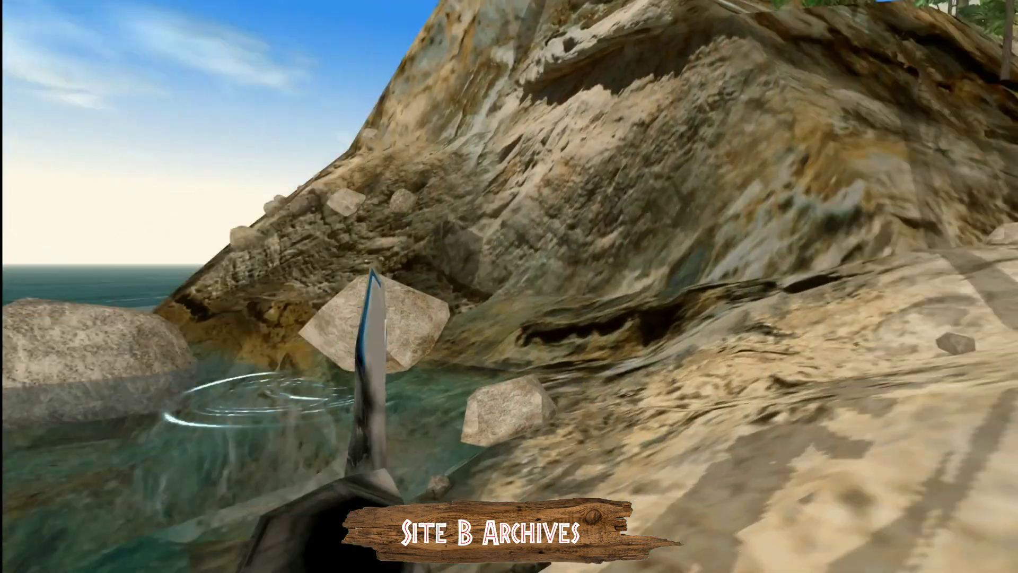
key("Up")
key("Right")
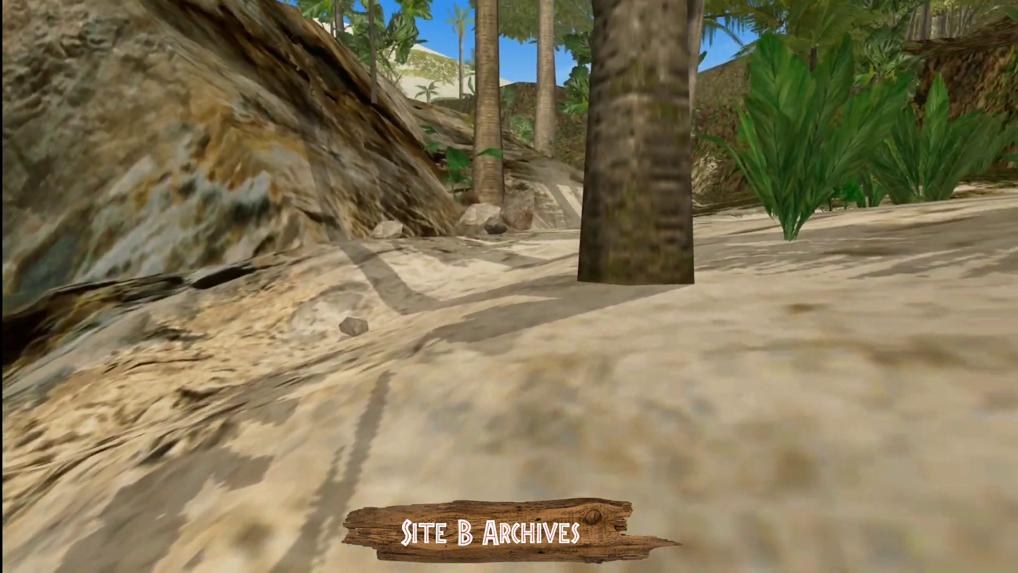
key("Left")
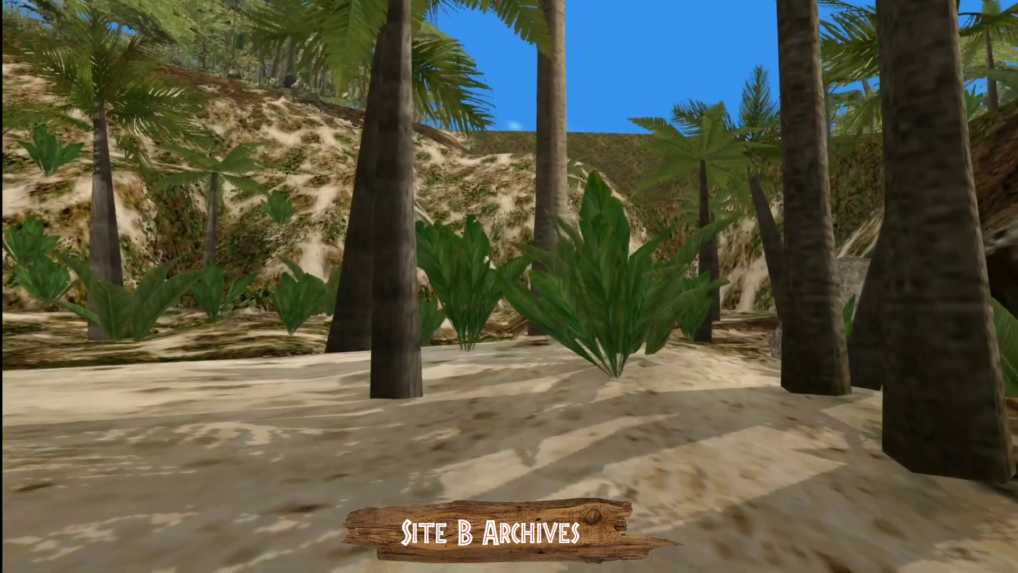
key("Left")
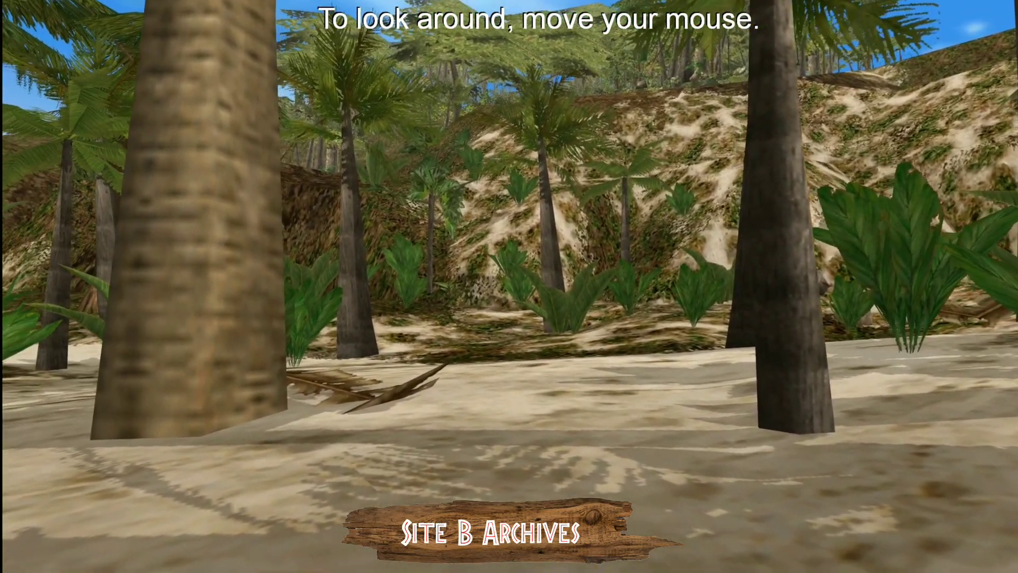
key("Left")
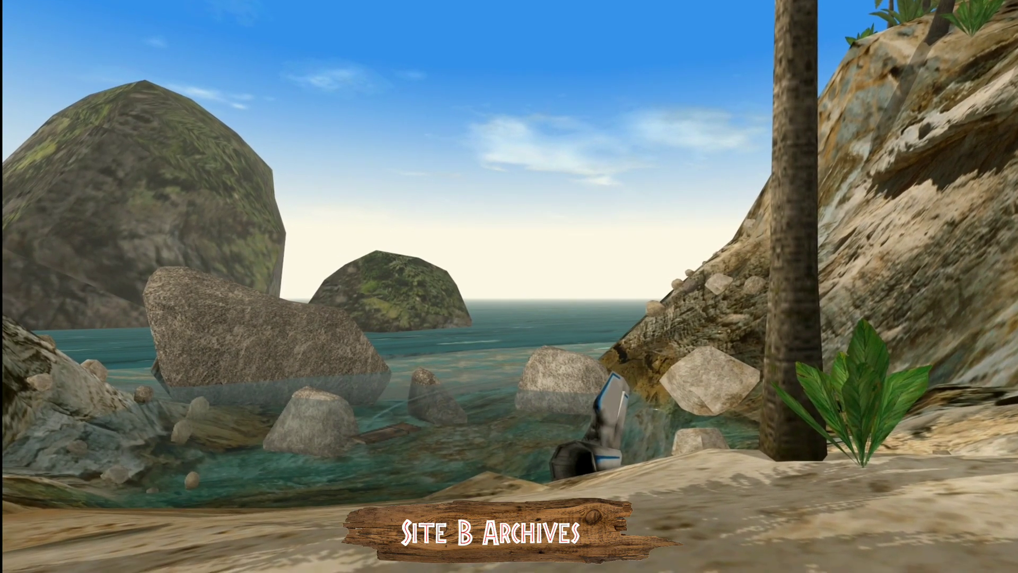
key("Page_Down")
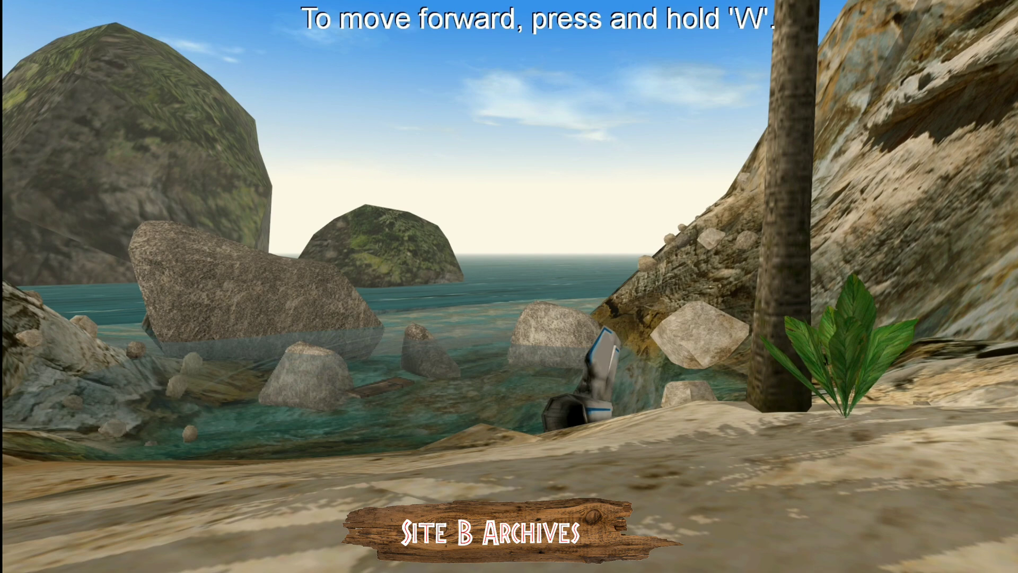
- Walk forward with W, veering right, inland from the cove into the palm grove
key("w")
key("Right")
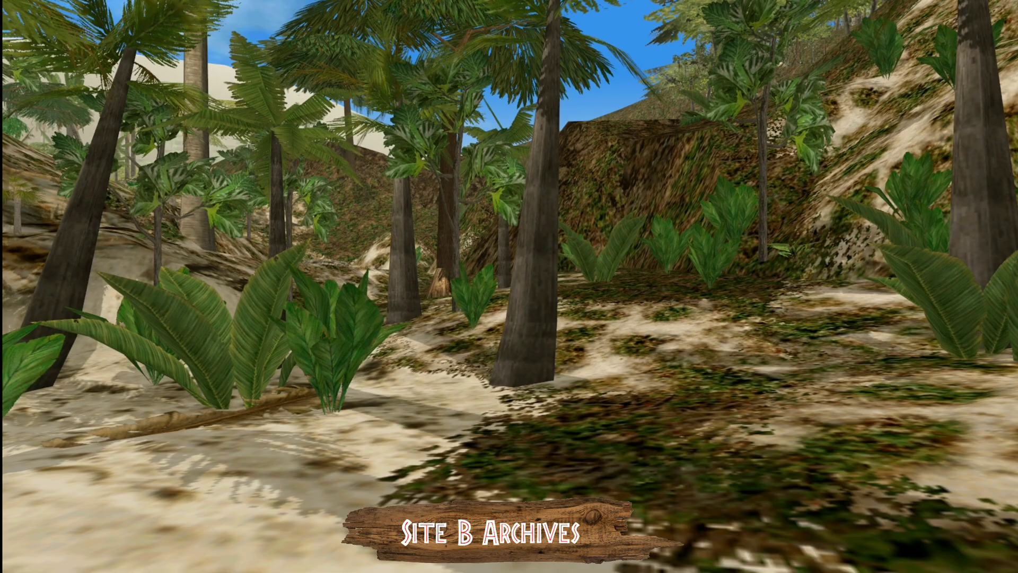
key("Escape")
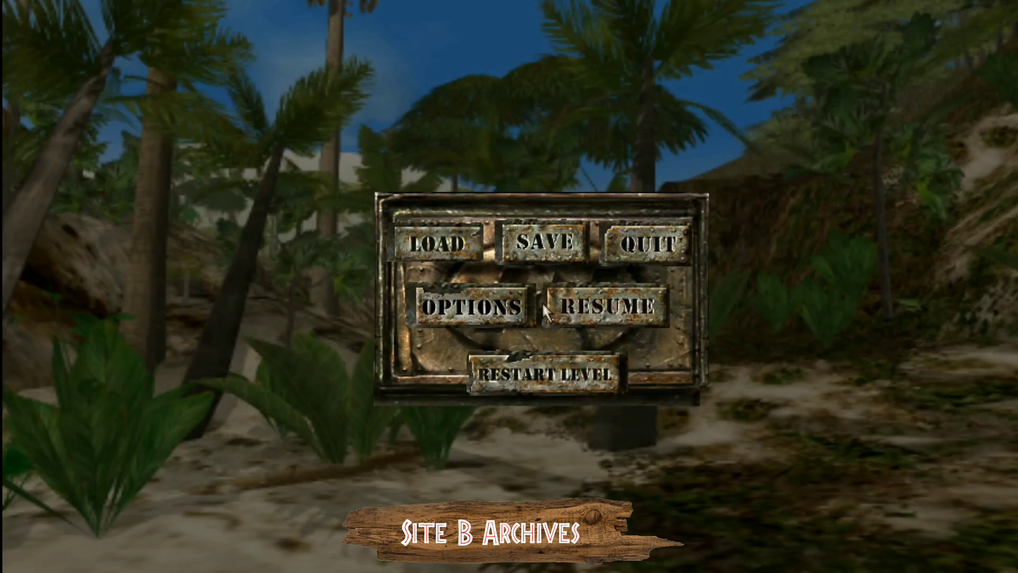